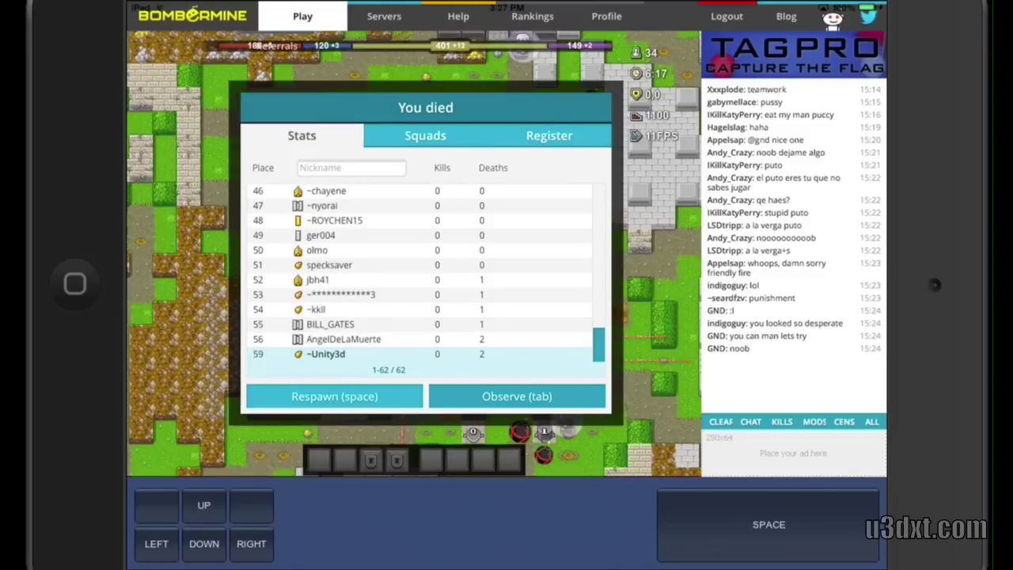
Respawn the player from the Bombermine 'You died' dialog with Space.
key(space)
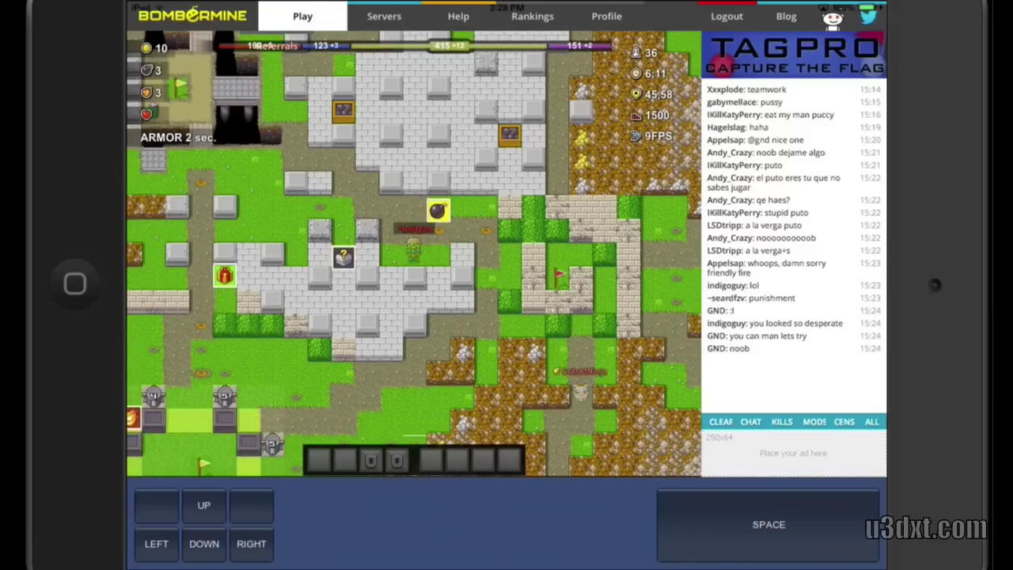
Walk the player around the stone area of the map with the arrow keys.
key(Right)
key(Up)
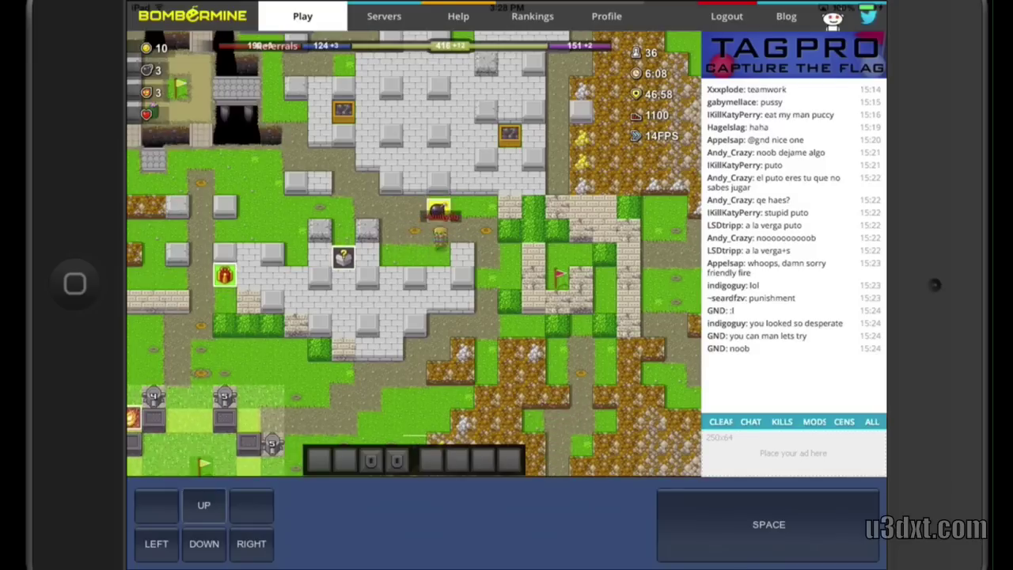
key(Left)
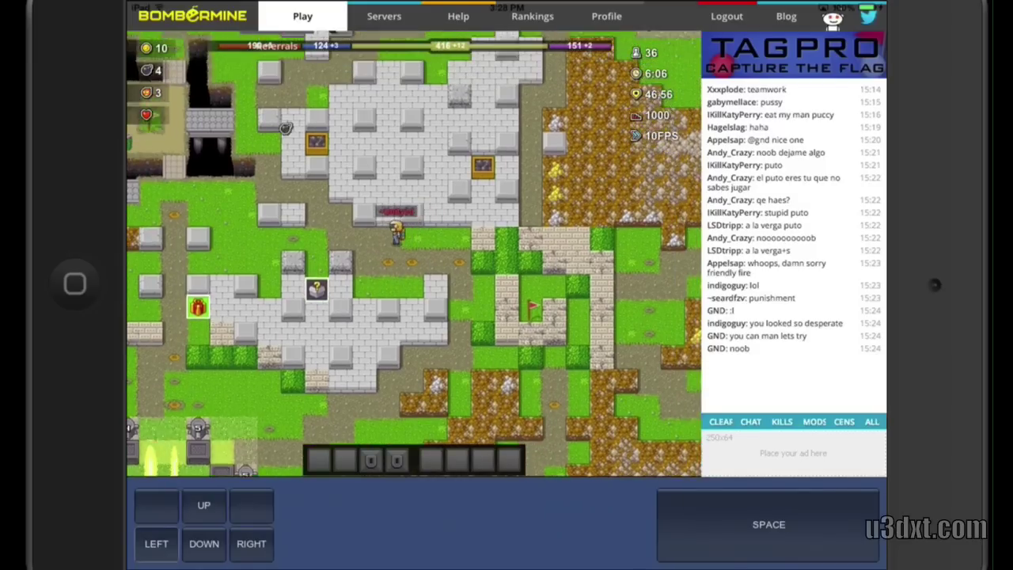
key(Left)
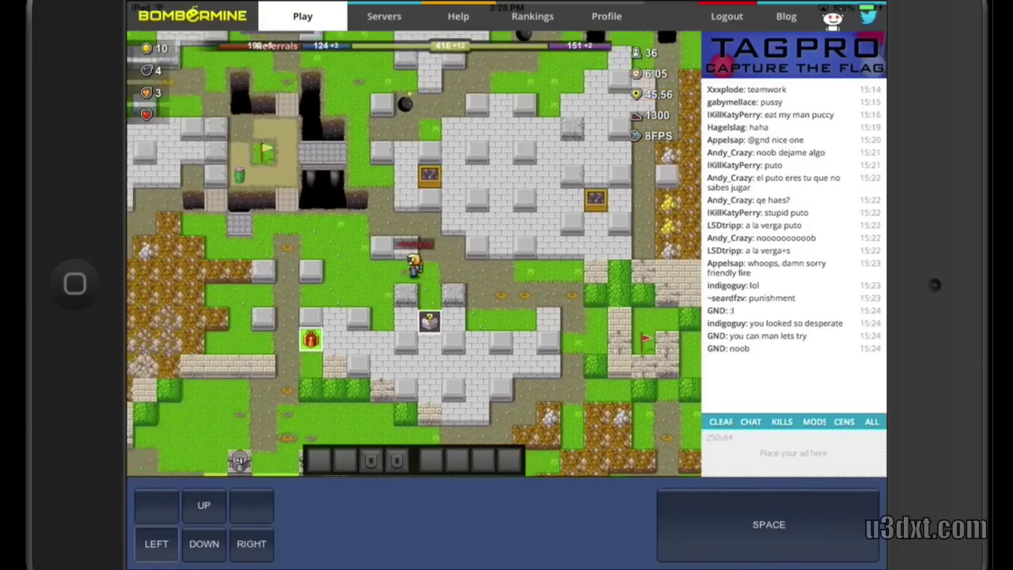
key(Left)
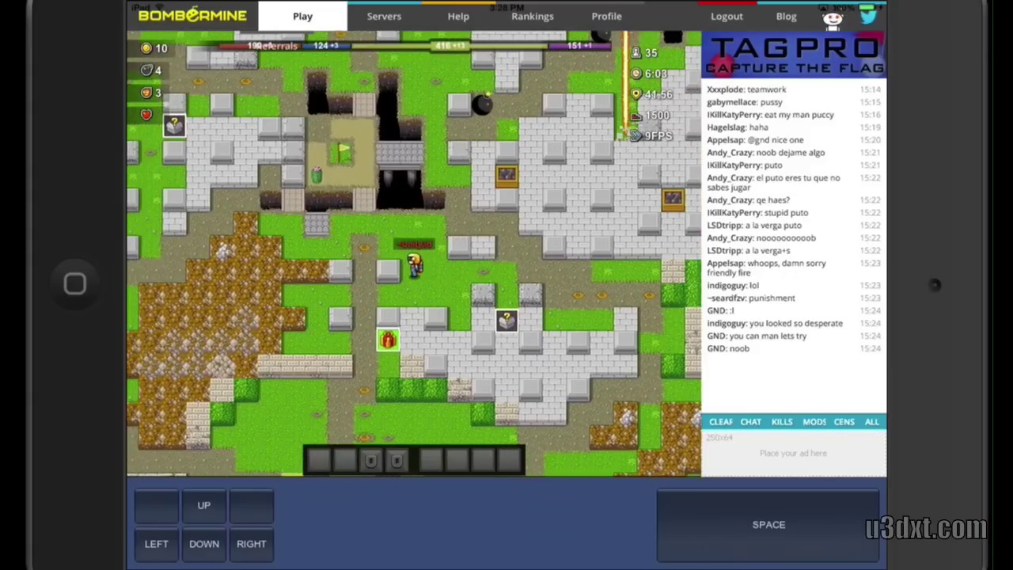
key(Down)
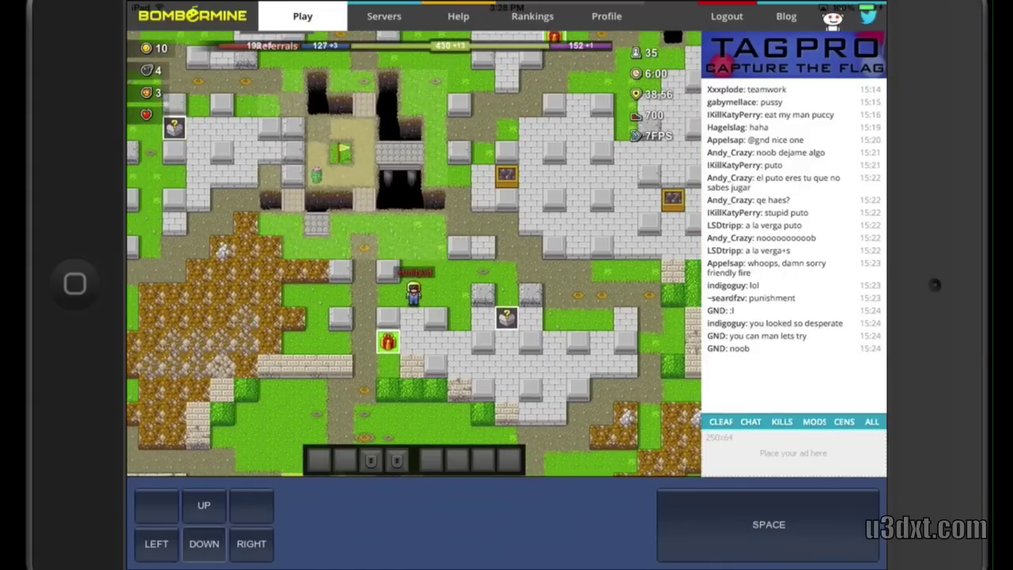
key(Right)
key(Down)
key(Right)
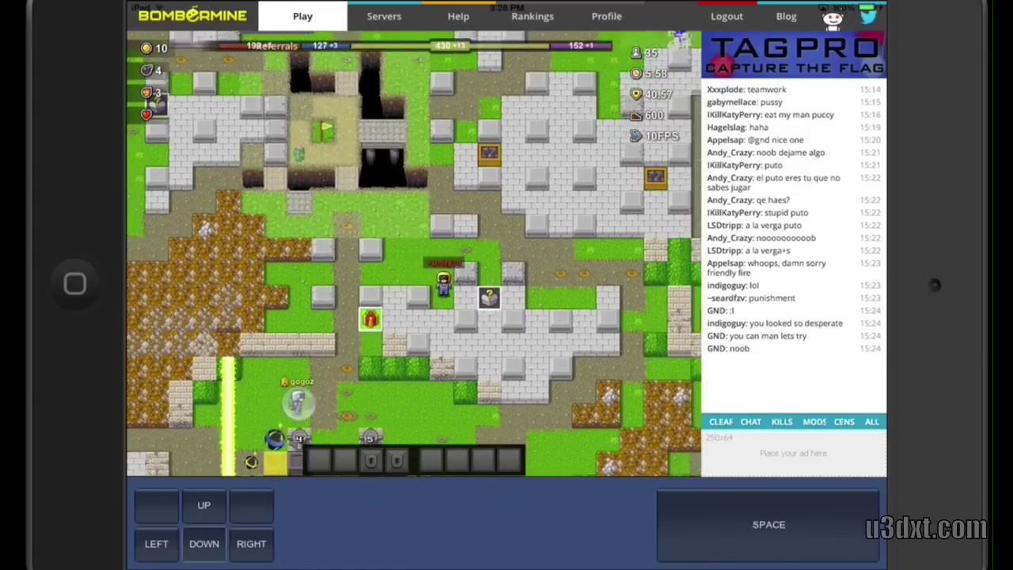
Drop a bomb, step away from it and keep roaming the map.
key(space)
key(Up)
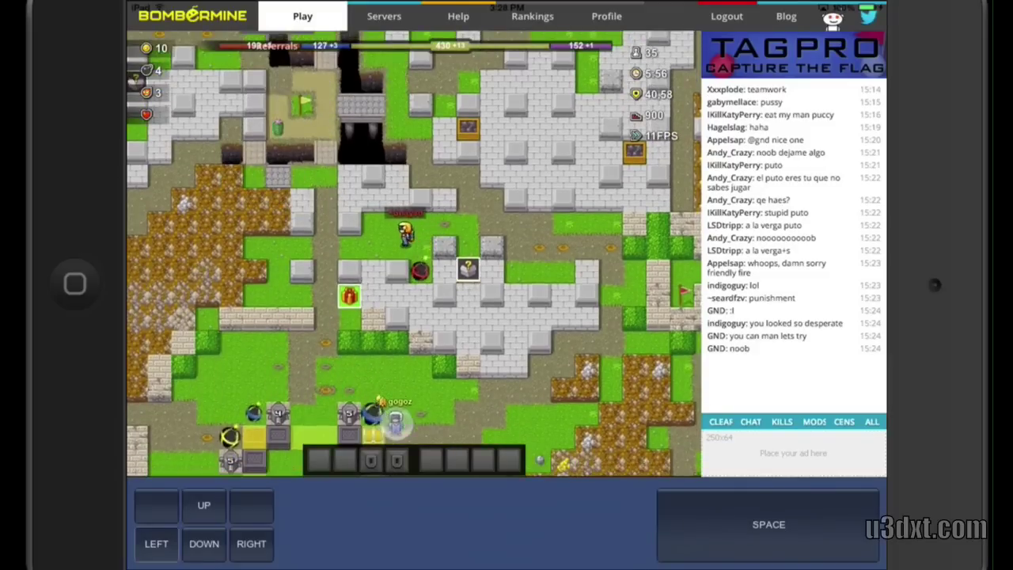
key(Left)
key(Left)
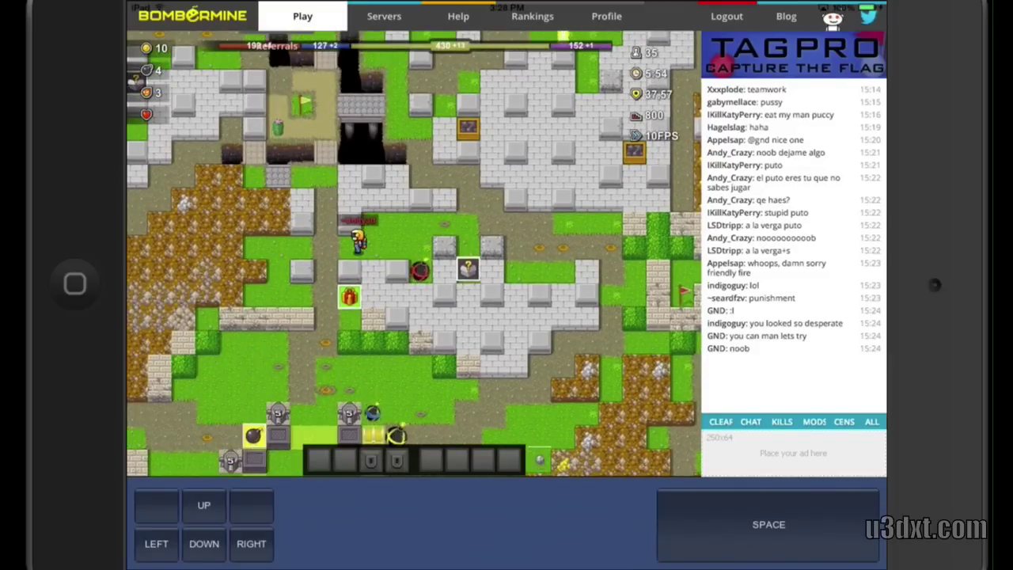
key(Left)
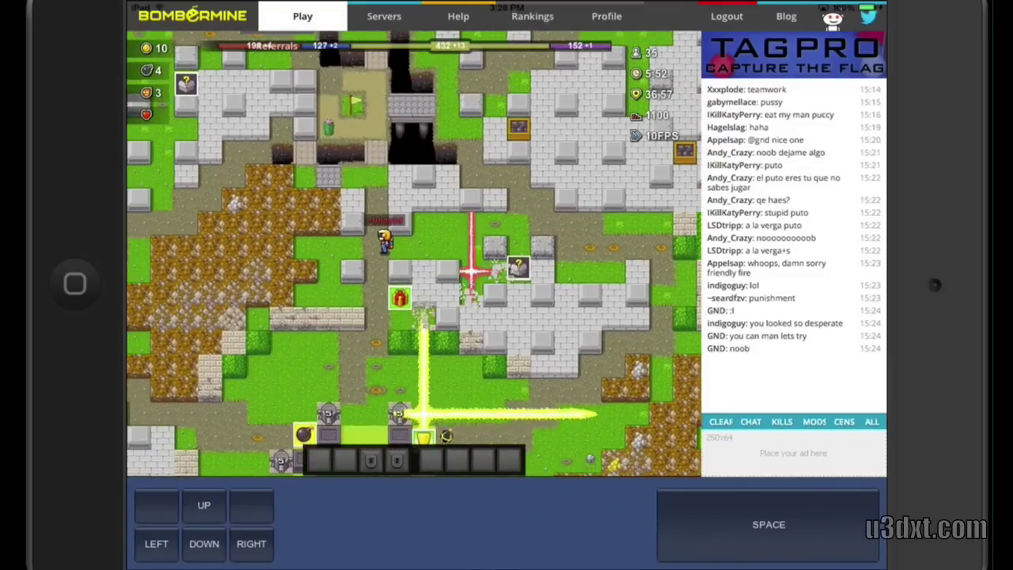
key(Down)
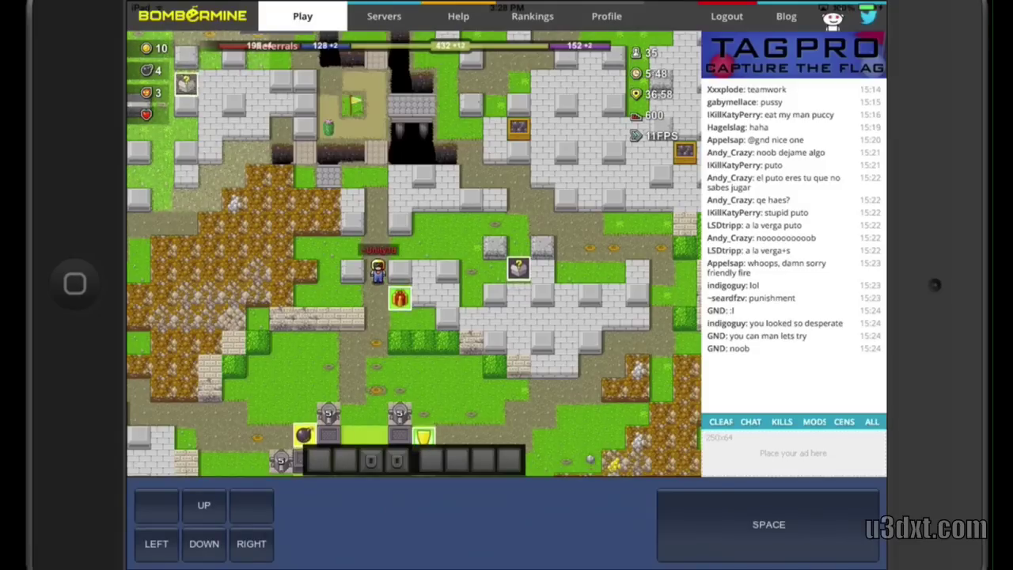
key(Right)
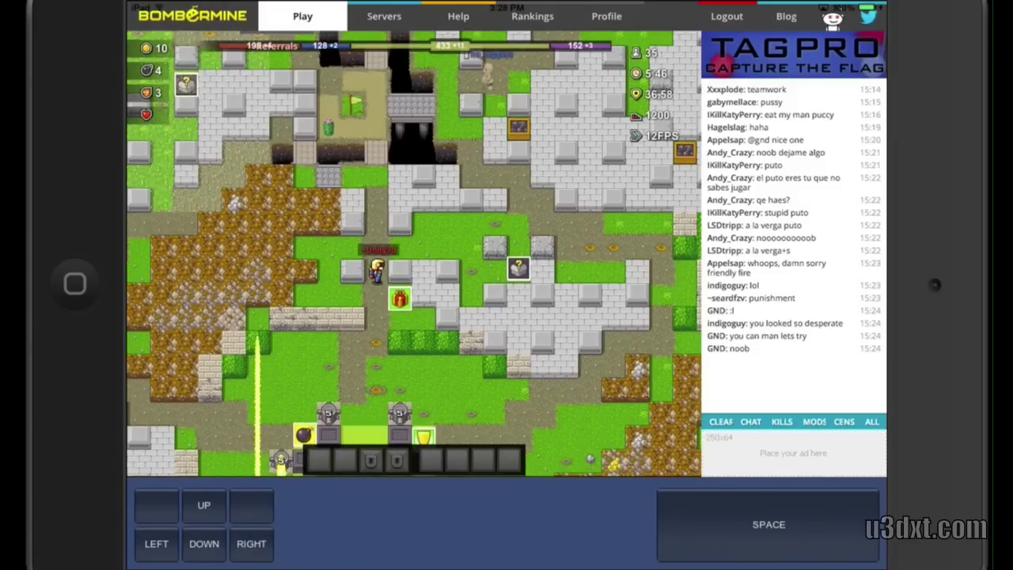
key(Down)
key(Down)
key(Down)
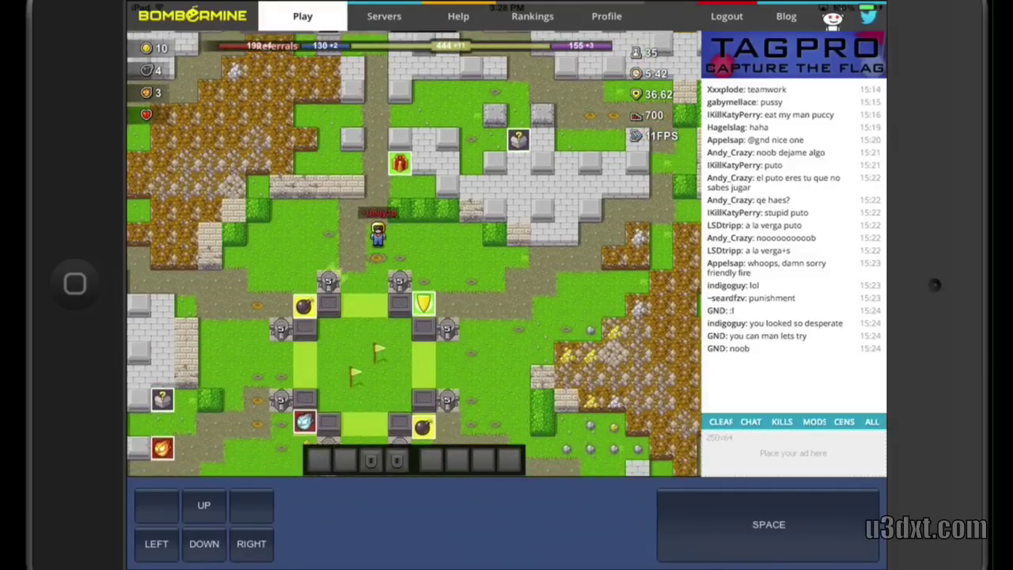
key(Up)
key(Left)
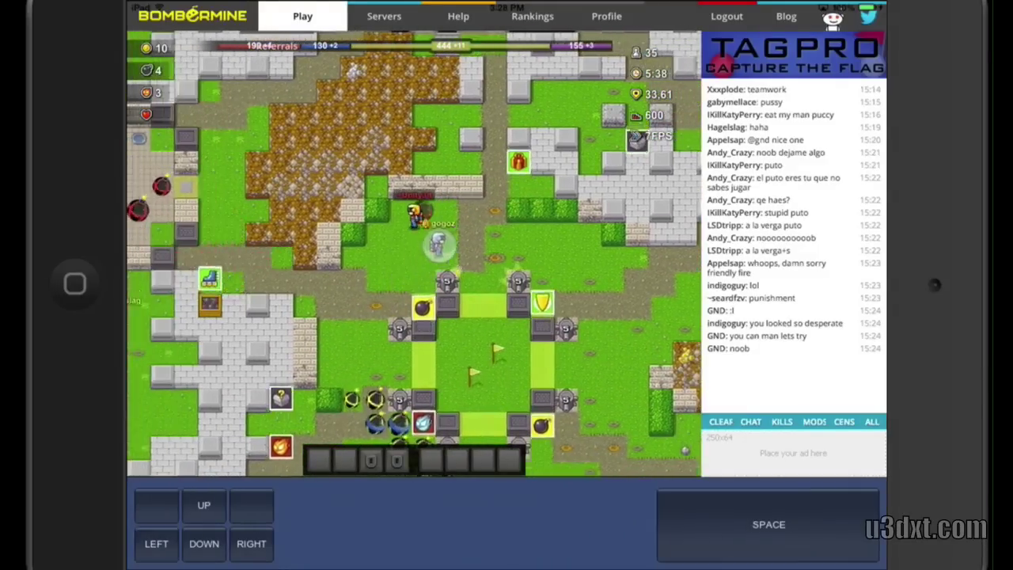
key(Down)
key(Down)
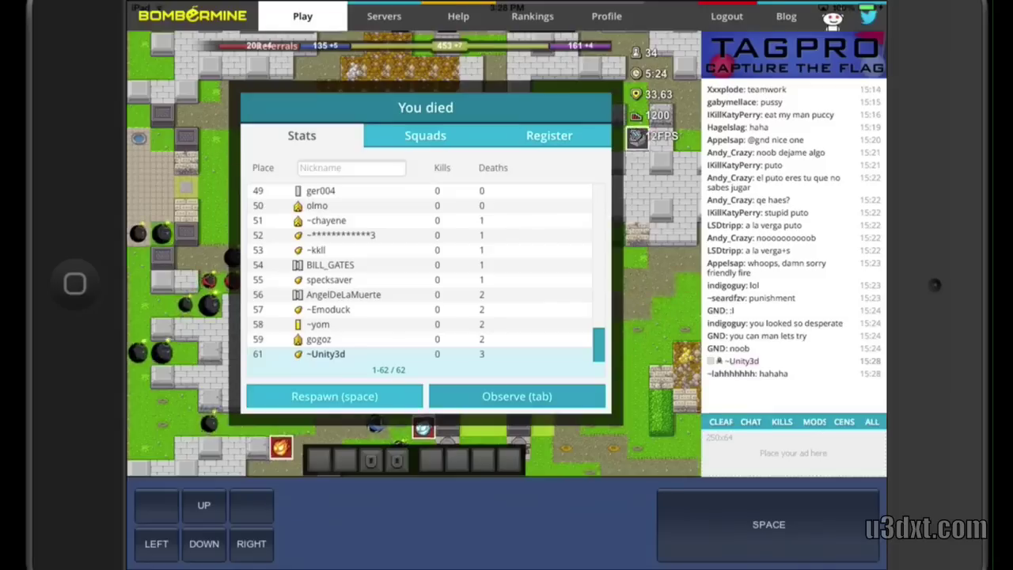
Respawn after dying again and walk the player out of the spawn area.
key(space)
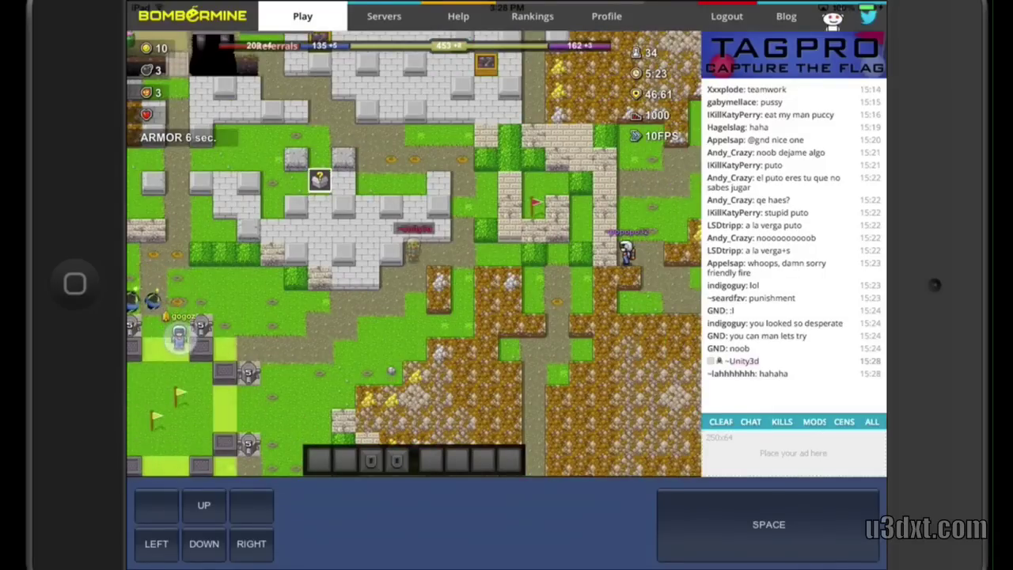
key(Down)
key(Left)
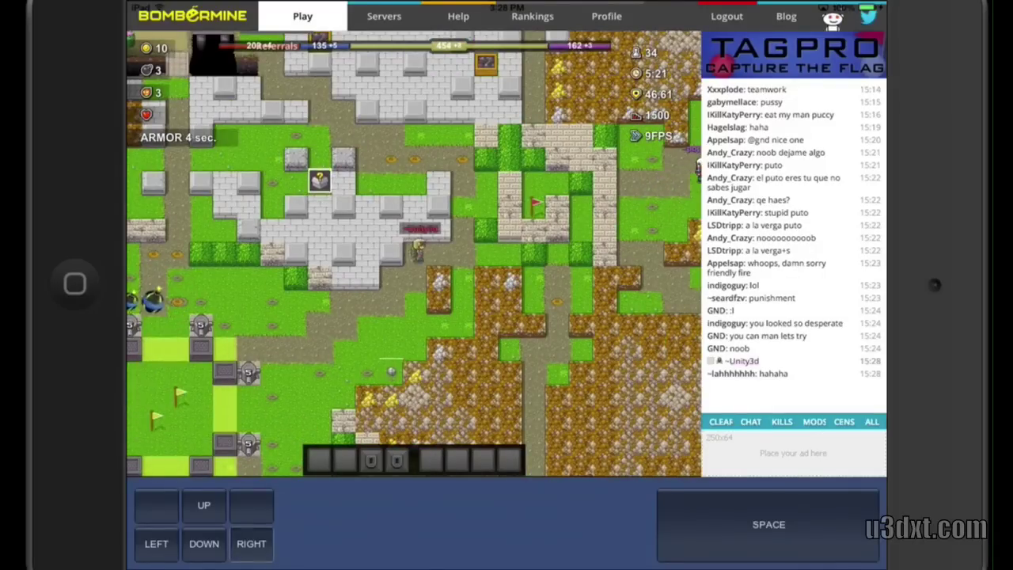
key(Right)
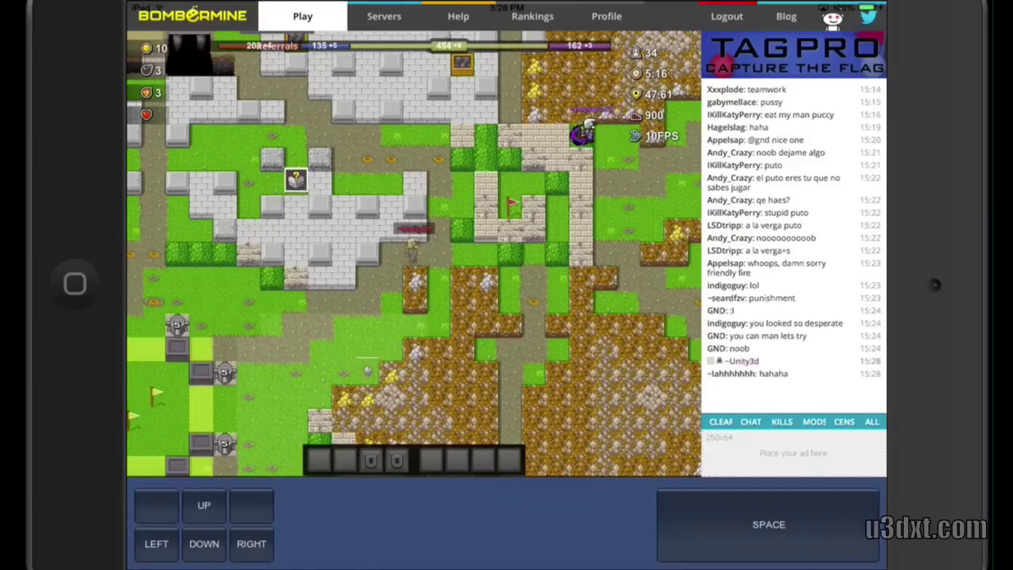
key(Right)
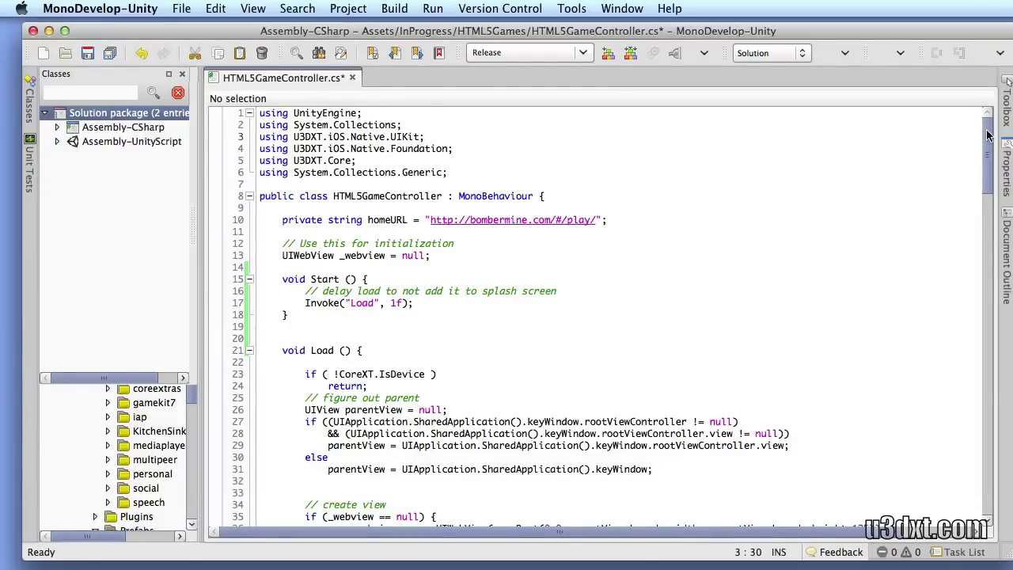
Highlight the HTML5GameController class name and the _webview declaration line.
mouse_move(987, 138)
mouse_down()
mouse_move(953, 431)
mouse_move(972, 503)
mouse_move(629, 168)
mouse_up()
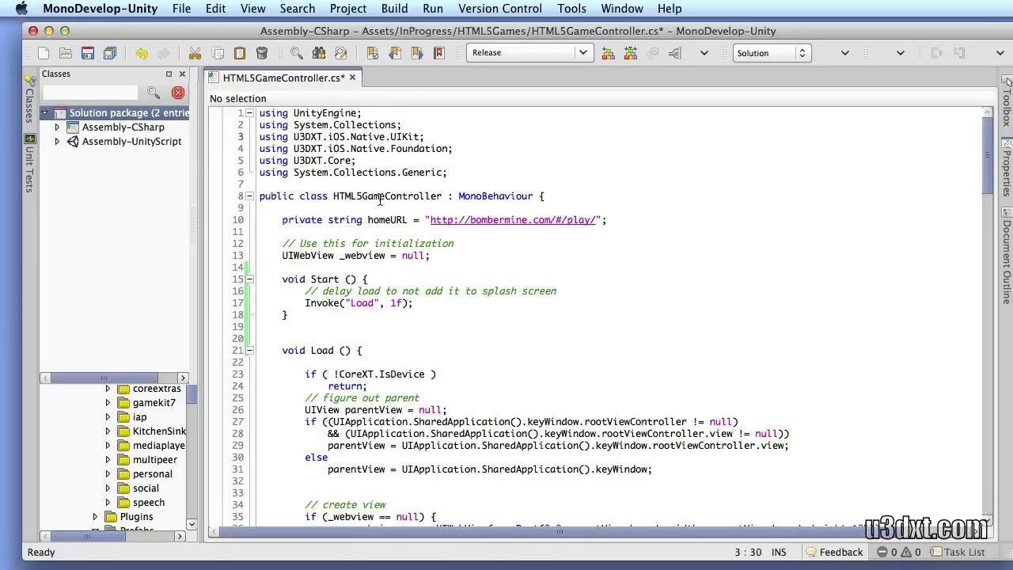
double_click(380, 196)
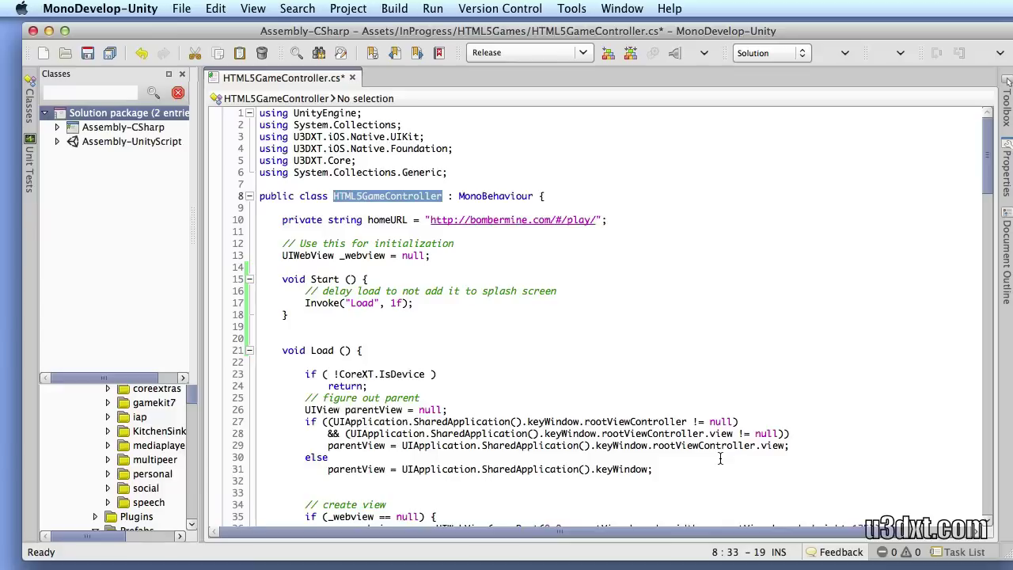
click(379, 244)
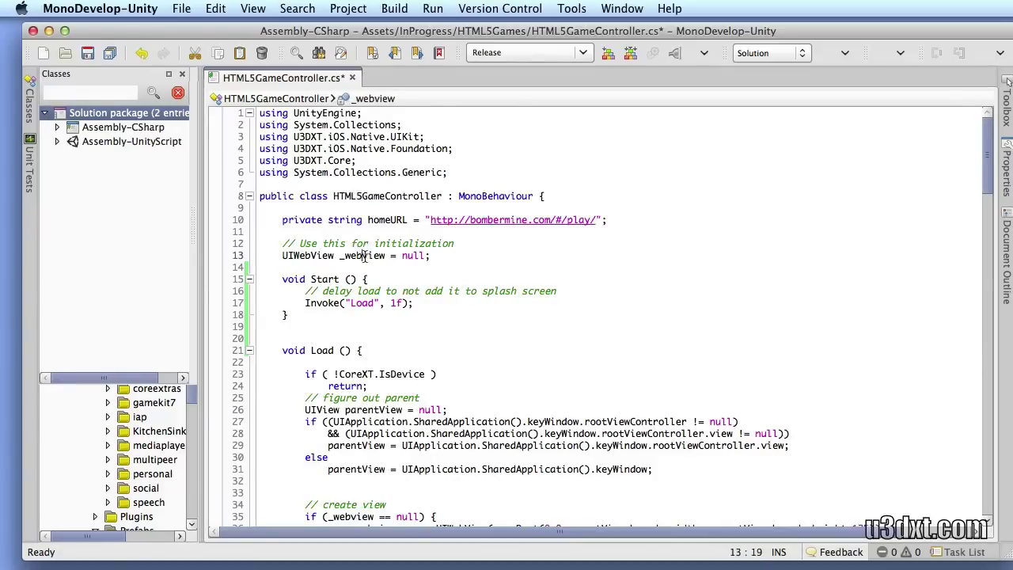
triple_click(385, 255)
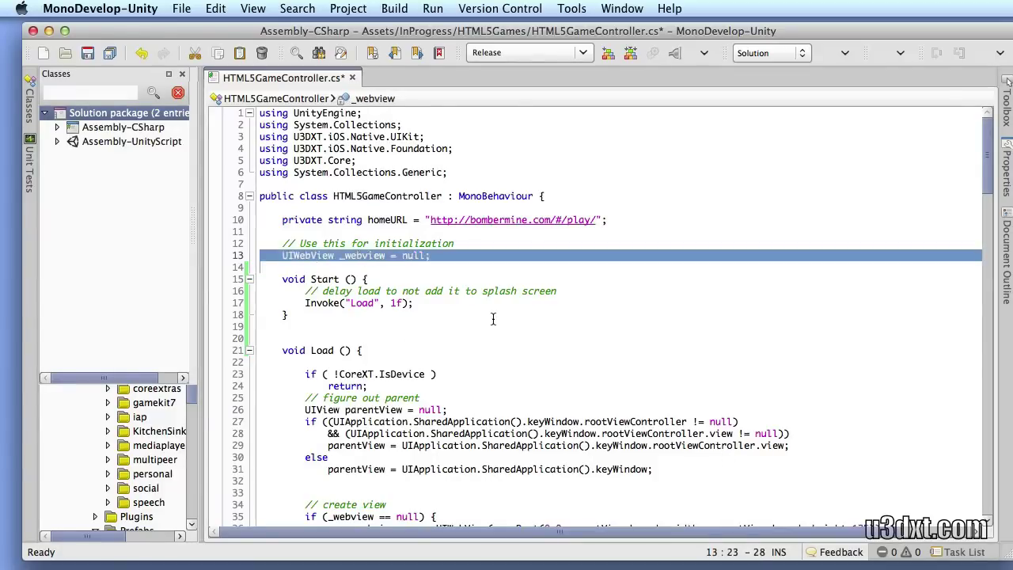
Select the full Bombermine homeURL address on line 10.
double_click(513, 222)
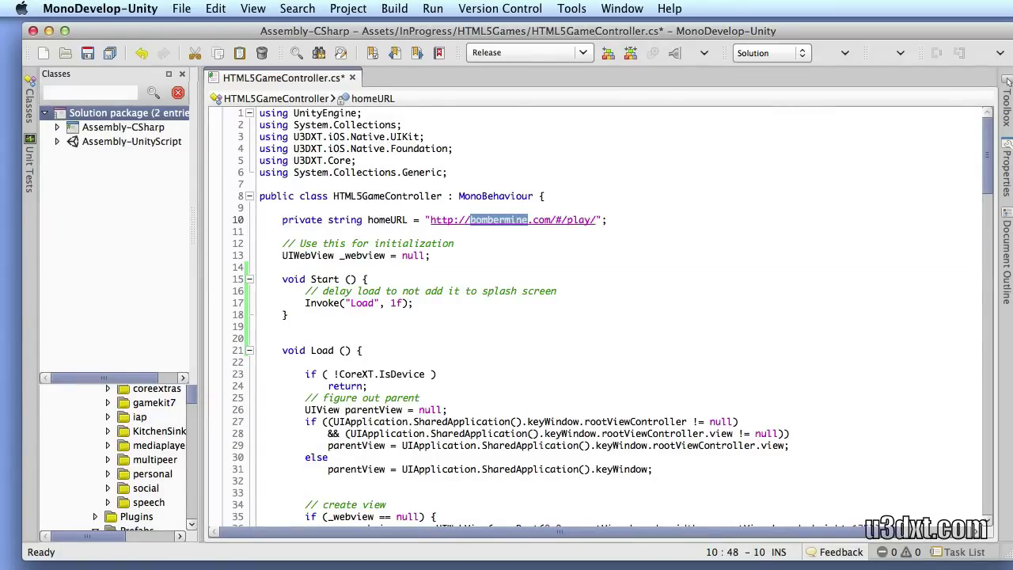
click(458, 257)
drag(431, 220, 597, 220)
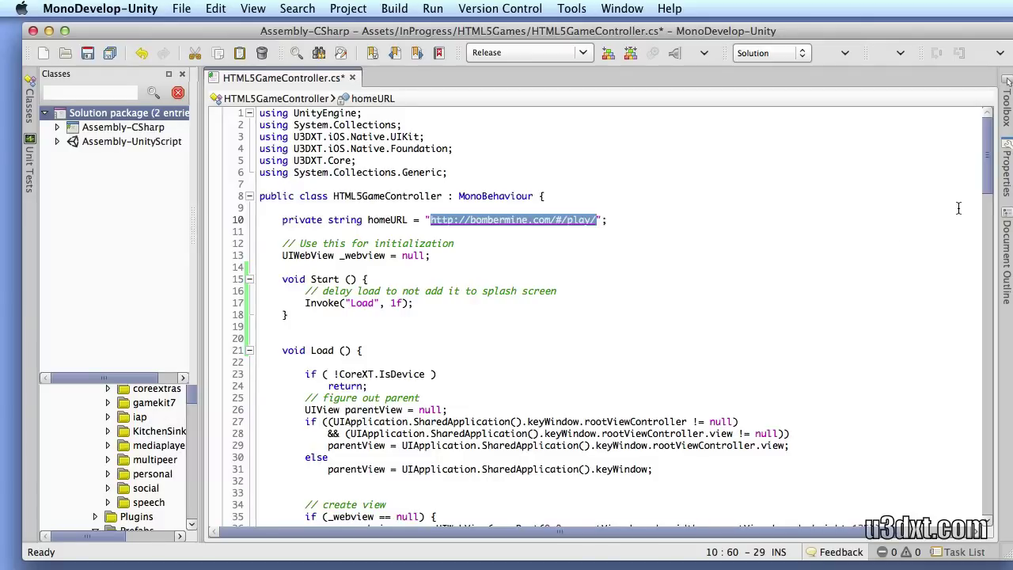
Select the Load() method body, then move down to setURL's LoadRequest call.
scroll(988, 155, down, 1)
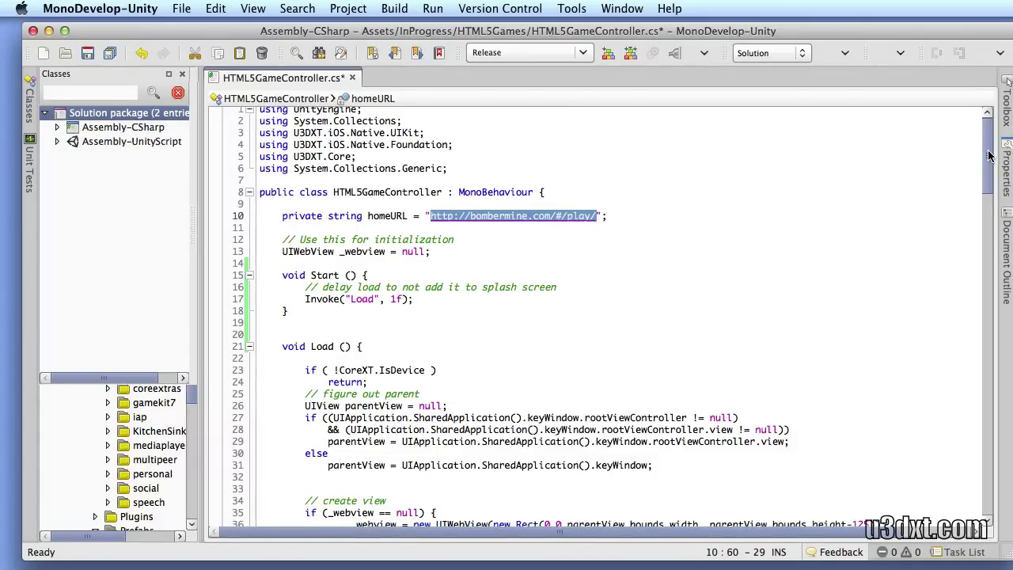
mouse_move(988, 155)
mouse_down()
mouse_move(982, 208)
mouse_move(982, 195)
mouse_up()
click(381, 263)
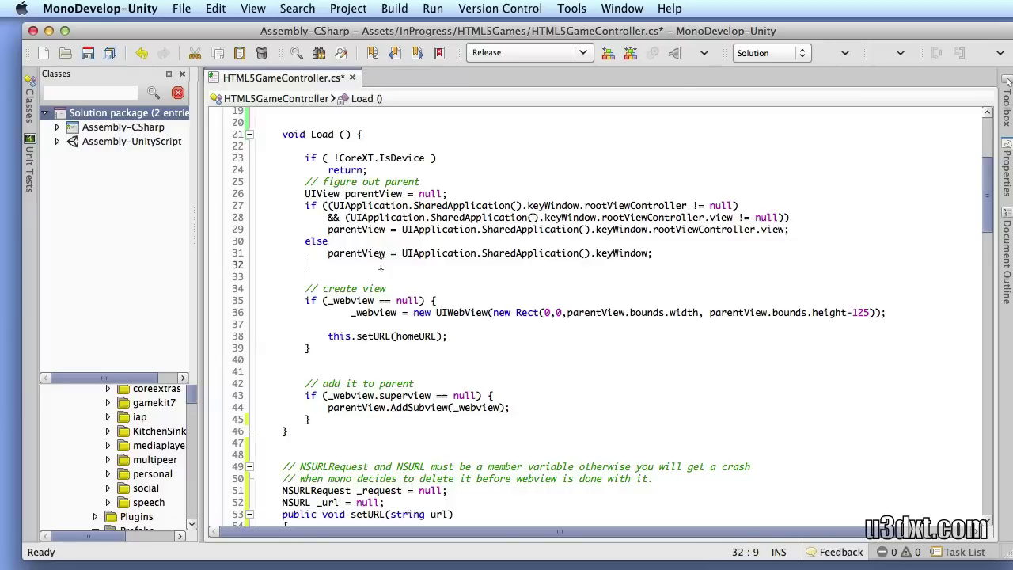
mouse_move(306, 158)
mouse_down()
mouse_move(660, 430)
mouse_move(658, 415)
mouse_up()
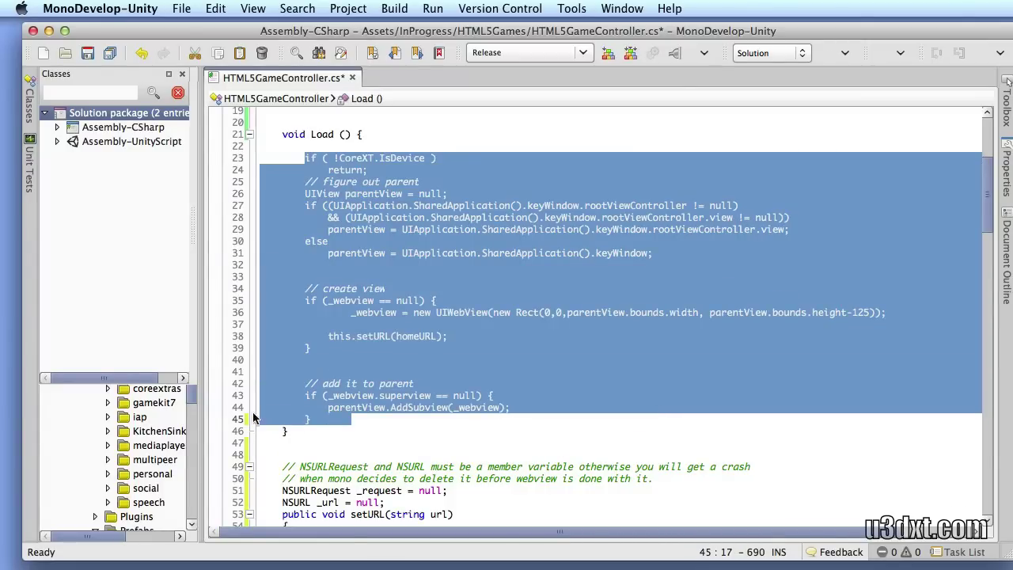
drag(986, 208, 985, 256)
click(539, 280)
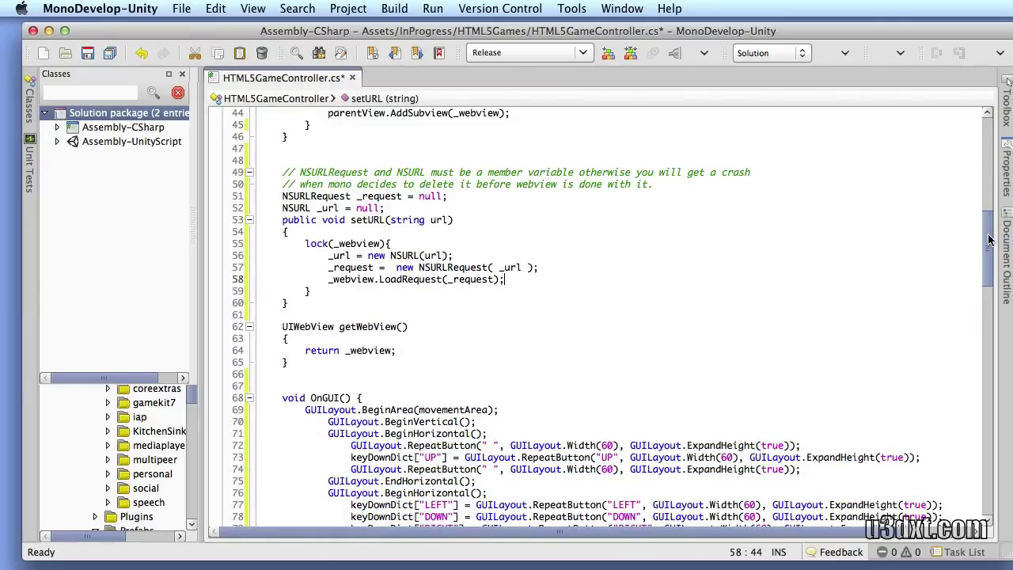
Select the OnGUI method (lines 68–89) and scroll down to the keyDownDict dictionary.
scroll(989, 241, down, 2)
scroll(989, 241, down, 4)
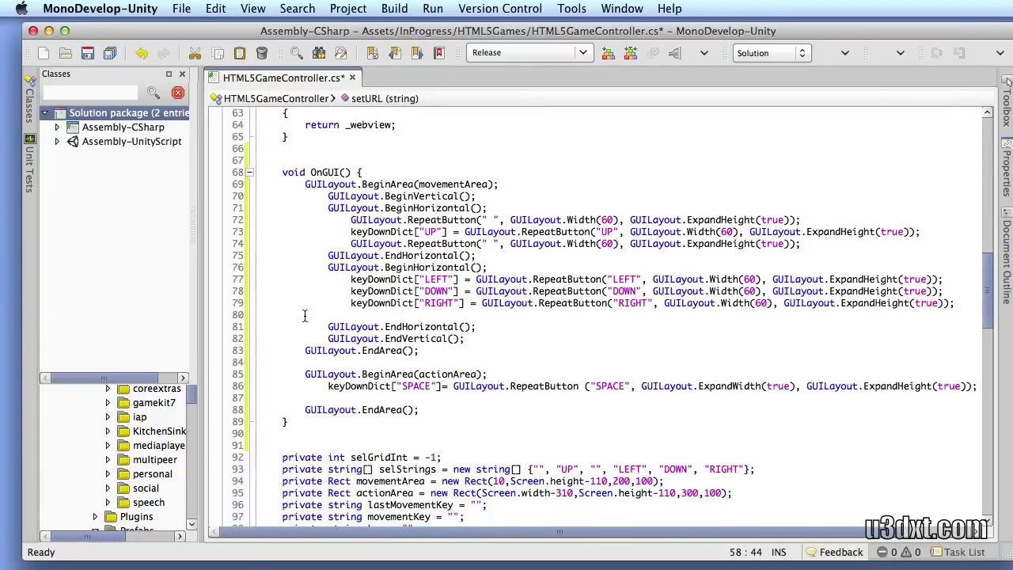
mouse_move(279, 172)
mouse_down()
mouse_move(444, 388)
mouse_move(452, 418)
mouse_up()
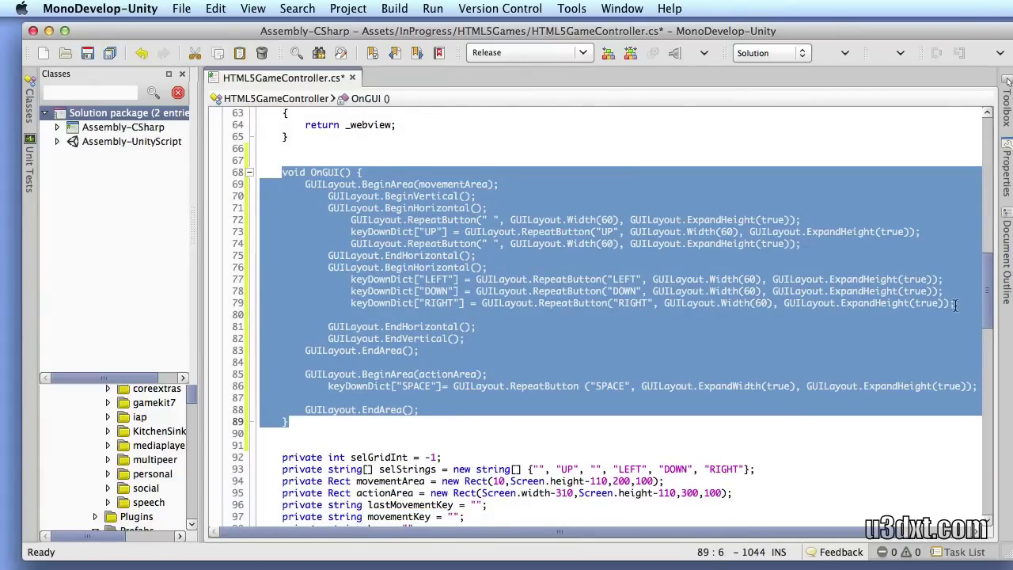
drag(987, 296, 986, 351)
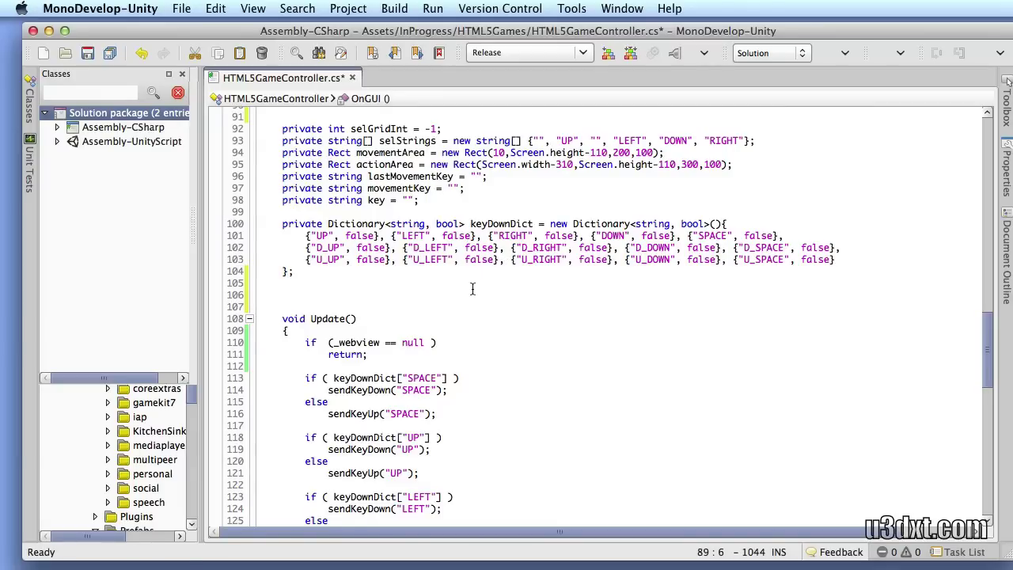
Scroll to sendKeyDown and select its _webview.StringByEvaluatingJavaScript(javascript) line.
scroll(467, 289, down, 1)
scroll(463, 291, down, 3)
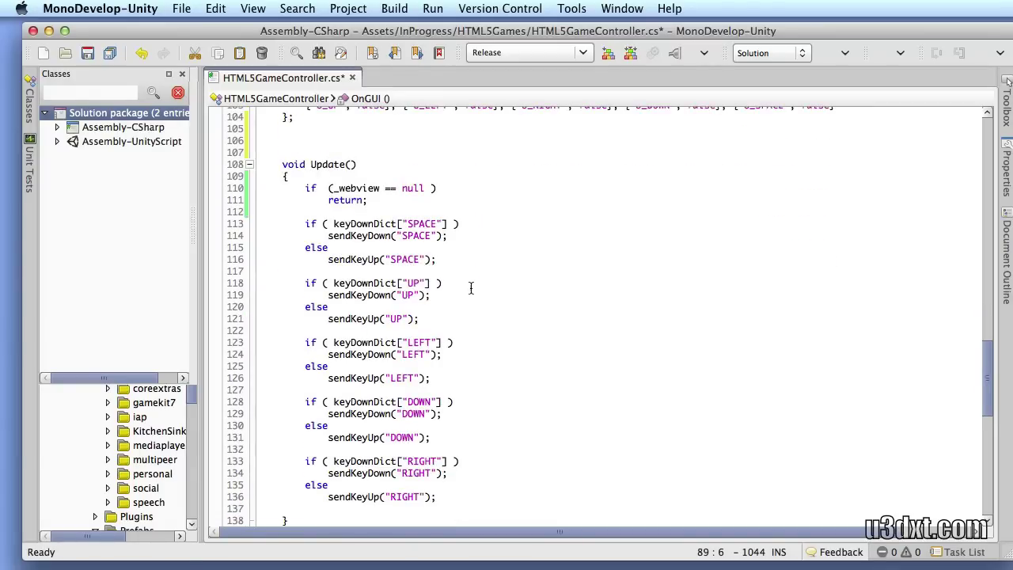
scroll(472, 289, down, 1)
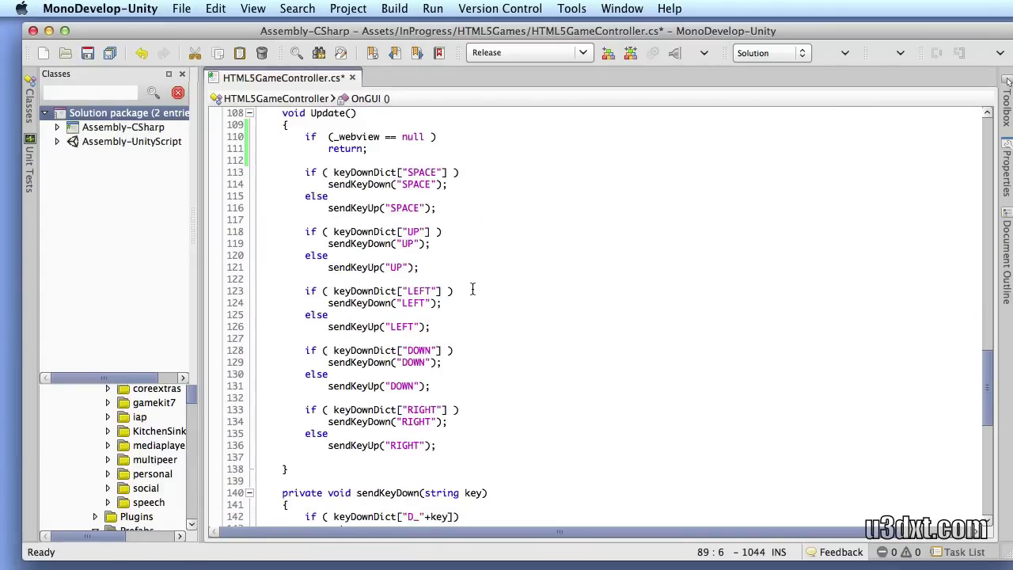
scroll(473, 291, down, 3)
scroll(471, 291, down, 2)
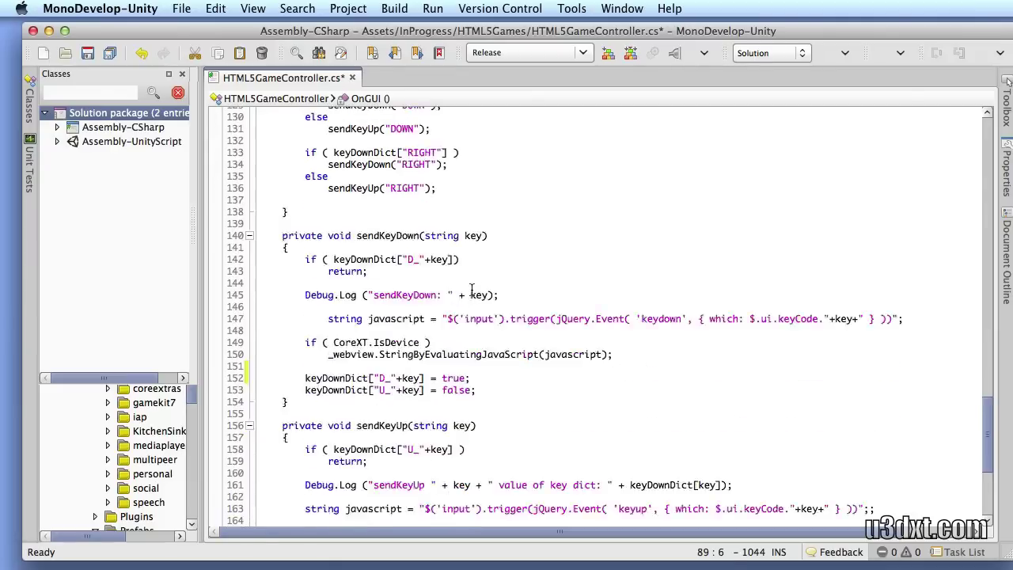
scroll(472, 291, down, 1)
triple_click(420, 302)
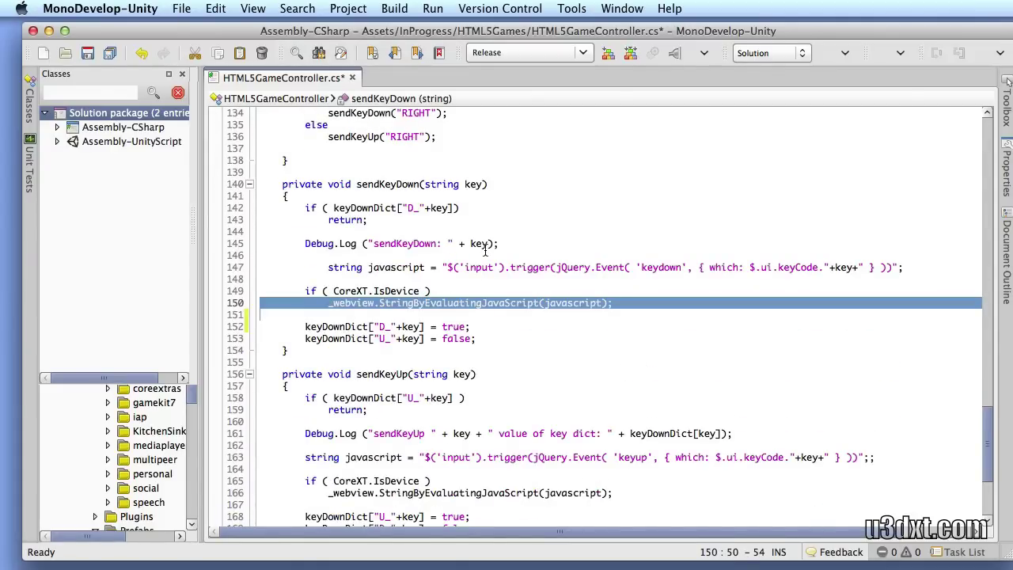
double_click(436, 303)
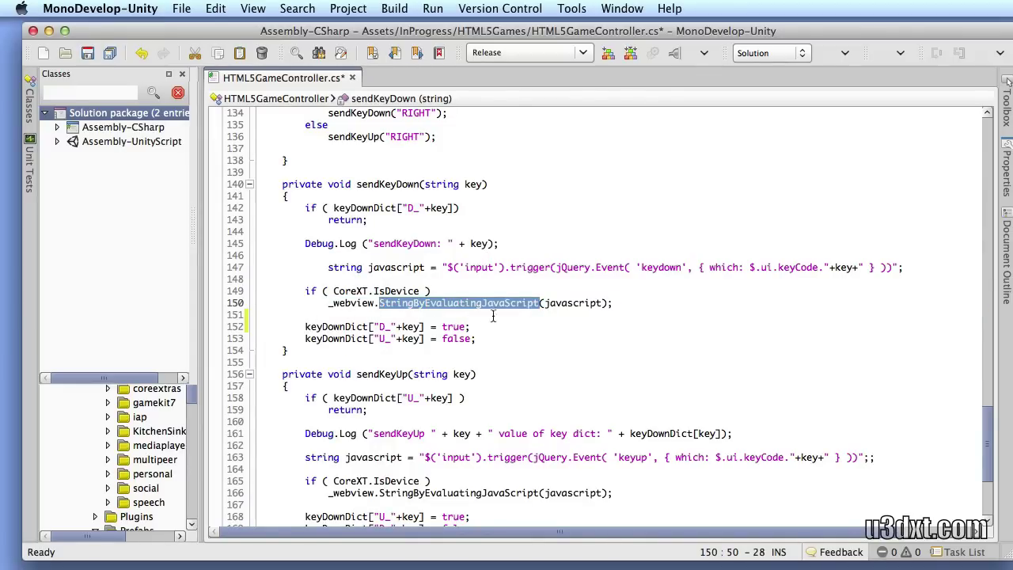
double_click(558, 303)
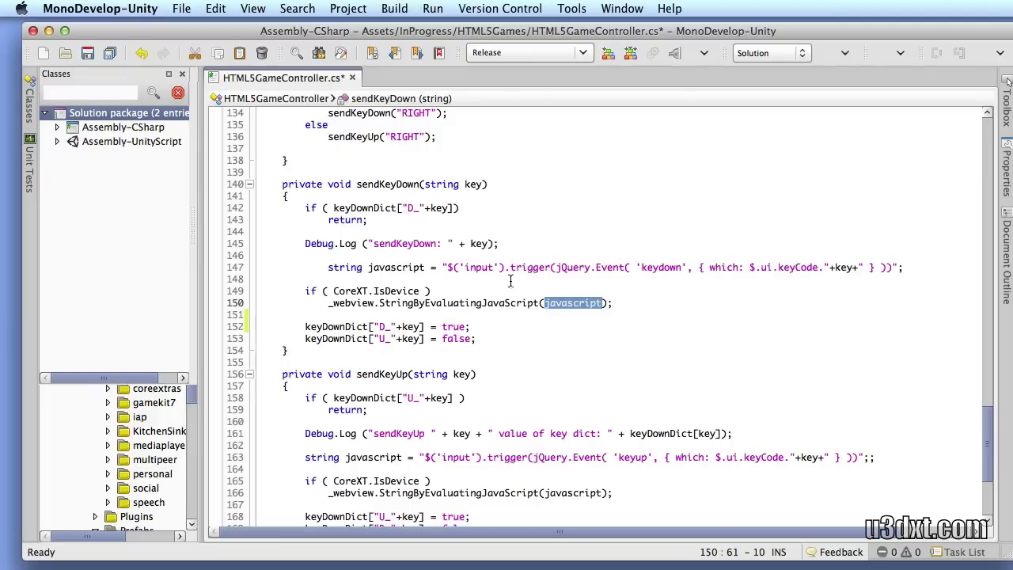
drag(448, 267, 600, 272)
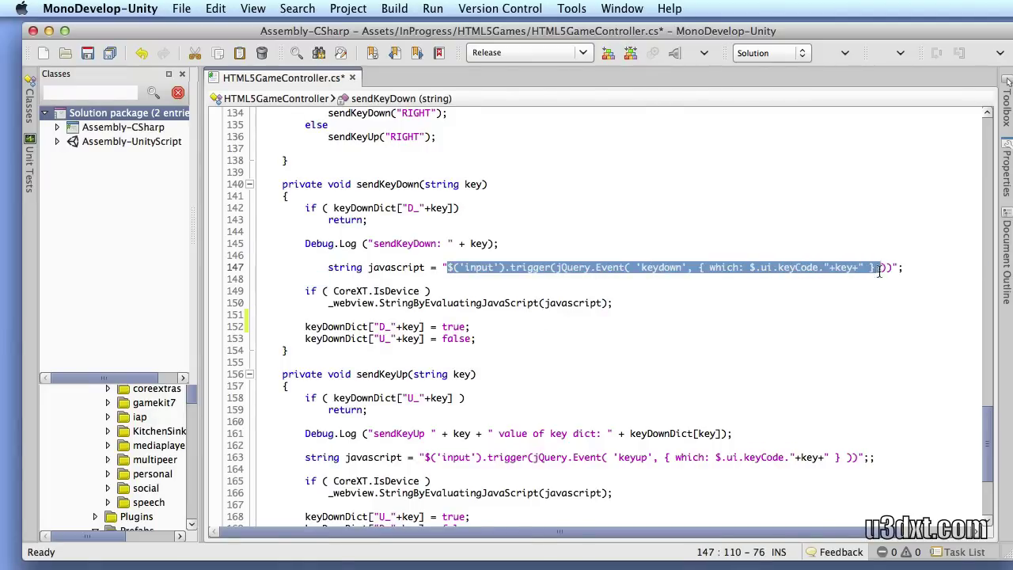
drag(600, 272, 888, 270)
click(534, 292)
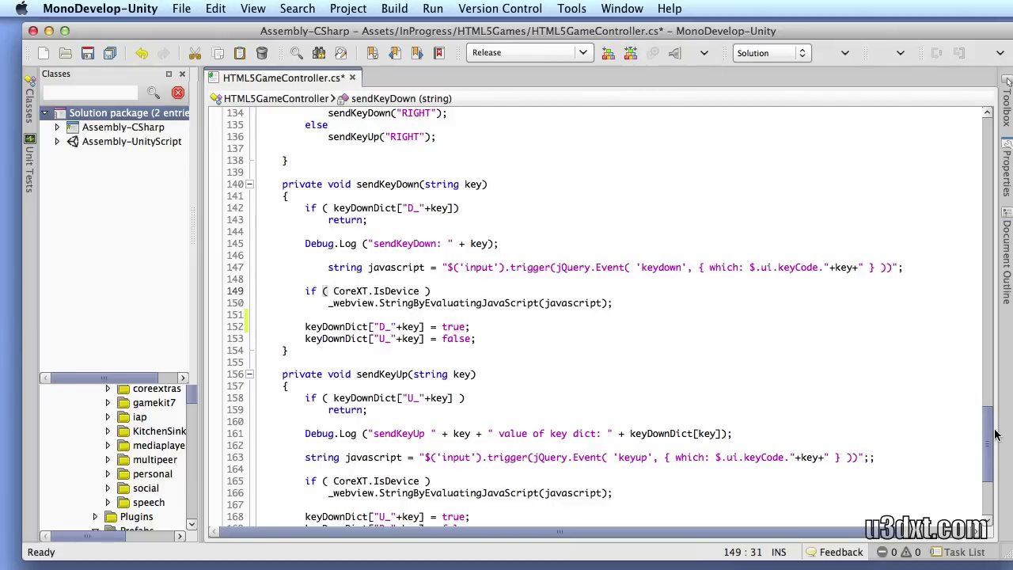
double_click(416, 184)
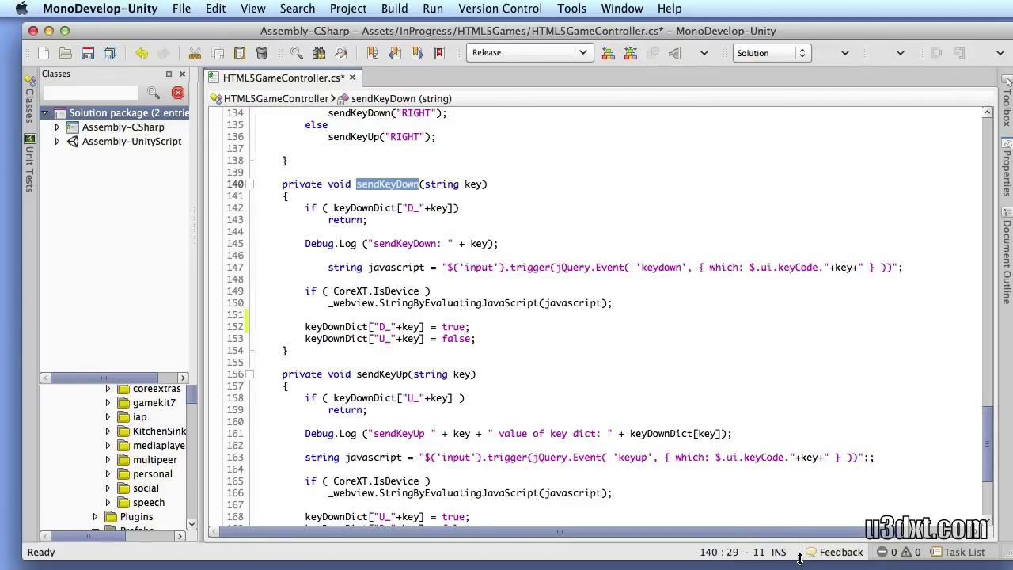
click(473, 201)
scroll(666, 378, down, 2)
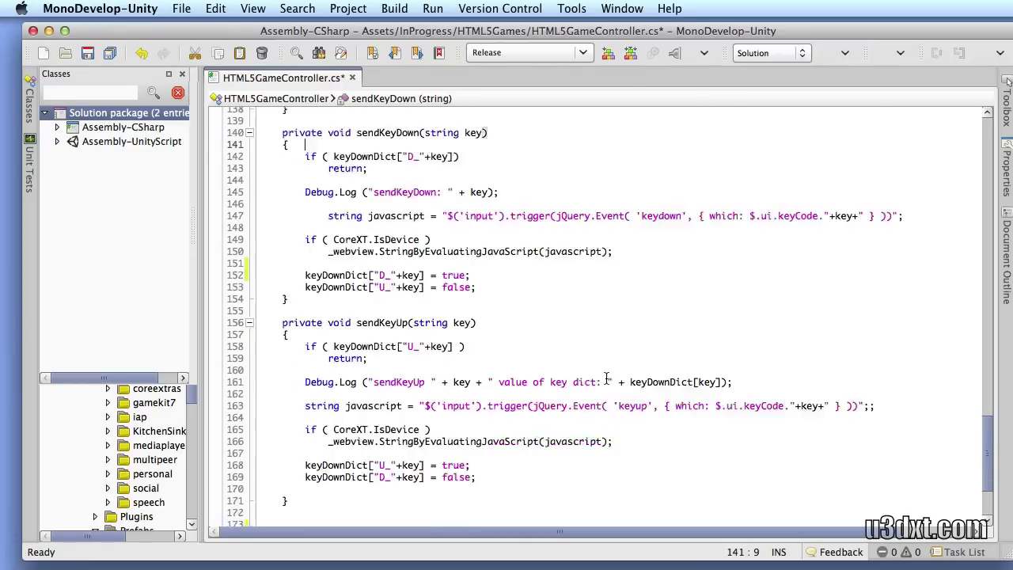
scroll(634, 378, down, 3)
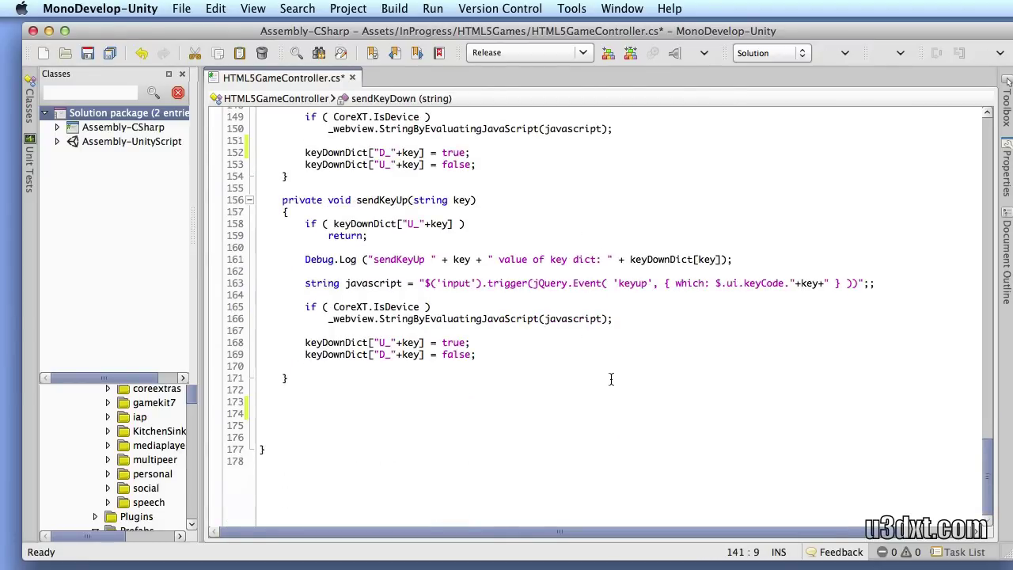
scroll(611, 379, up, 5)
scroll(610, 388, up, 3)
scroll(603, 391, up, 5)
scroll(606, 392, up, 5)
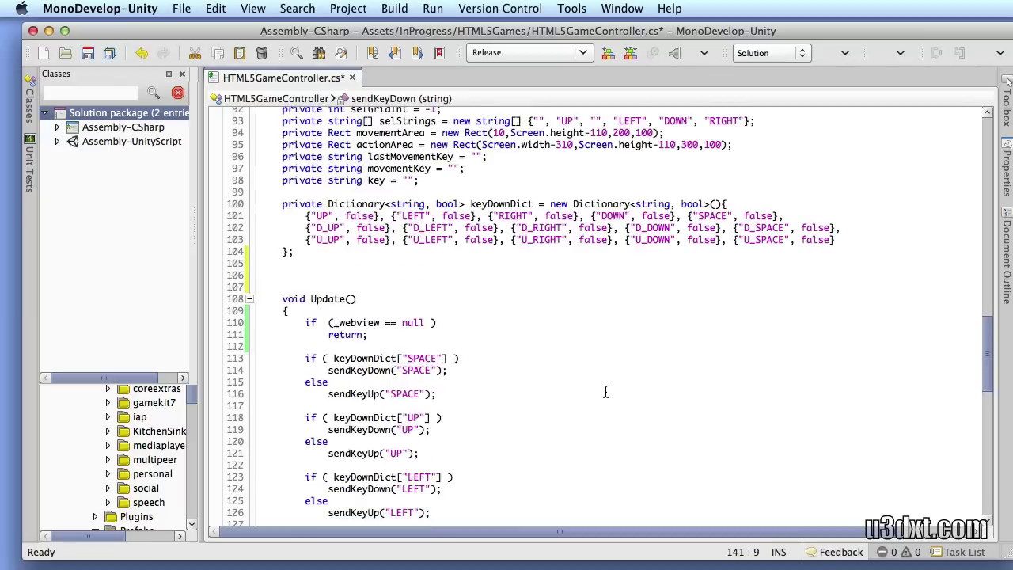
scroll(605, 391, up, 4)
scroll(606, 392, down, 4)
scroll(606, 392, down, 6)
scroll(452, 388, down, 13)
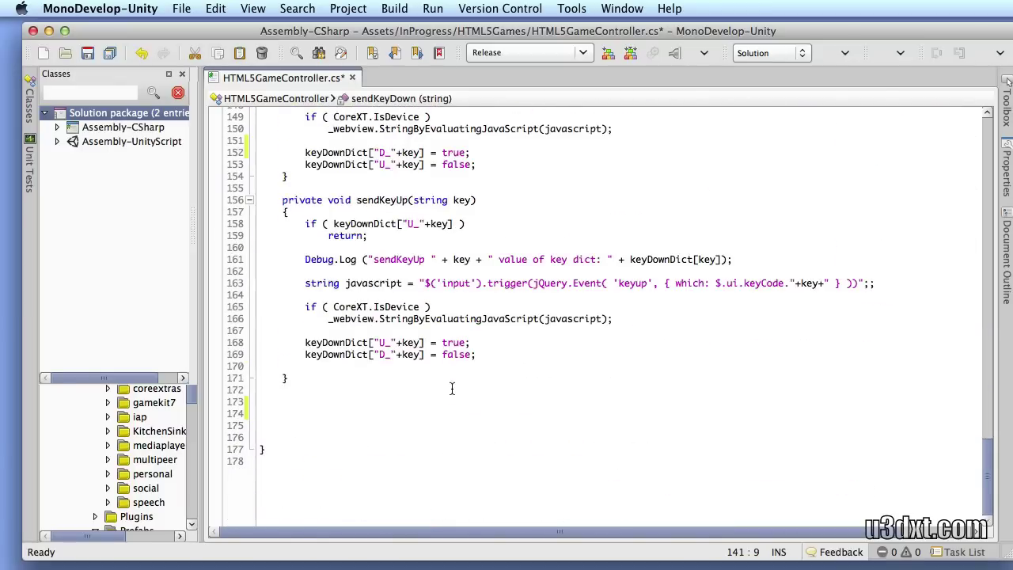
scroll(452, 388, up, 2)
scroll(518, 388, up, 5)
scroll(448, 356, down, 4)
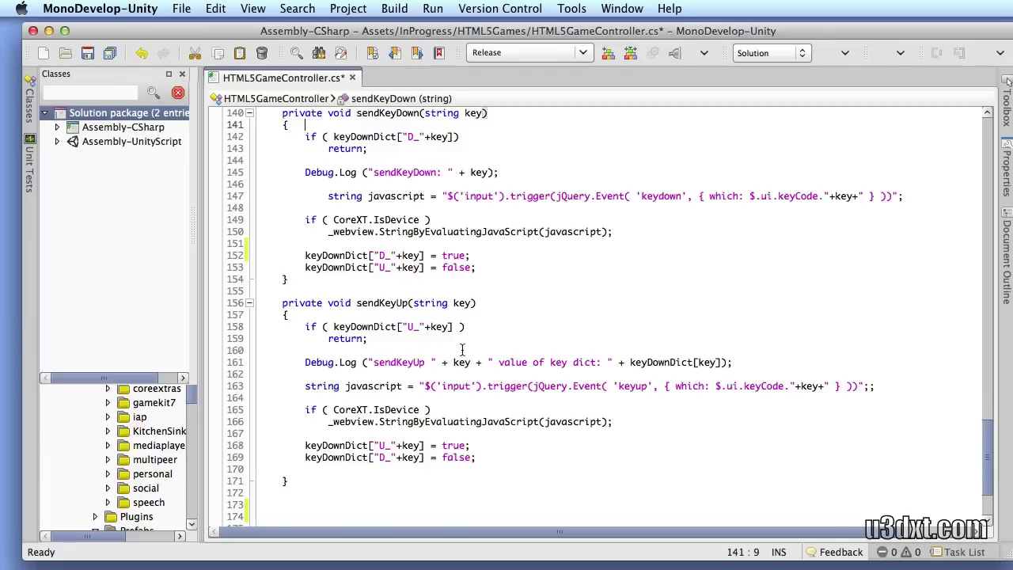
click(595, 255)
Add a blank line in sendKeyDown and enter '_webview.' using autocomplete.
key(Return)
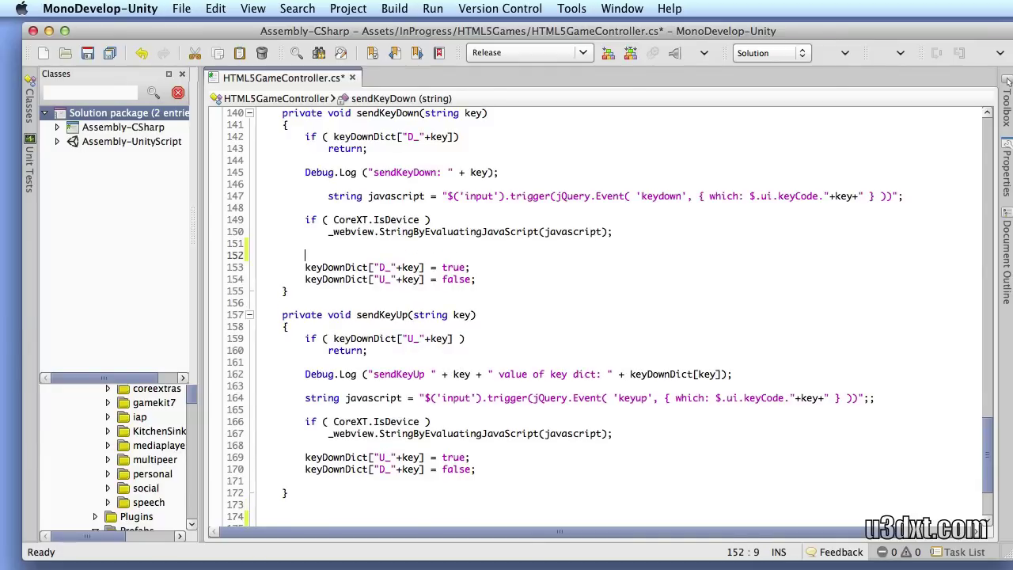
text(_we)
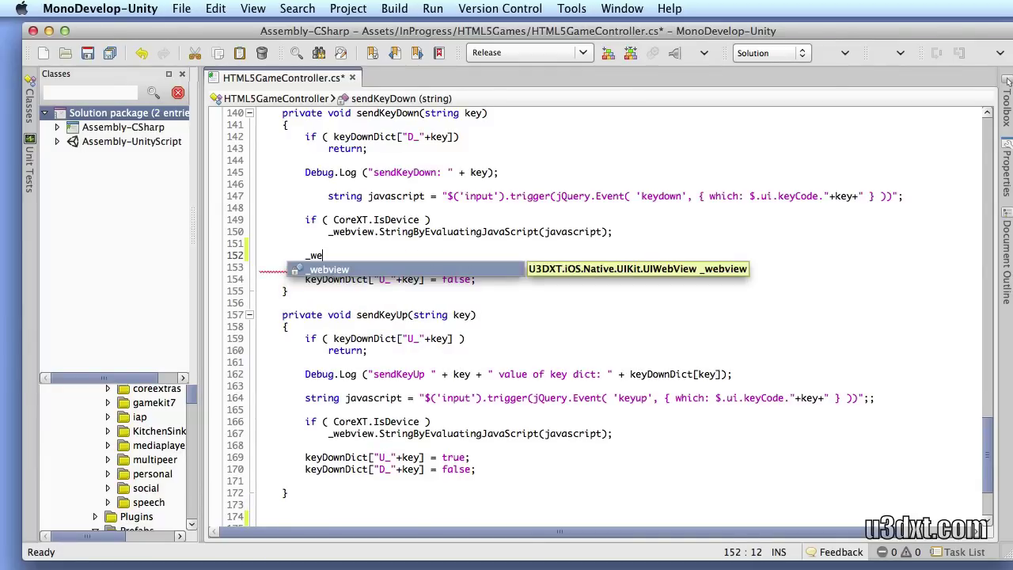
key(Return)
text(.)
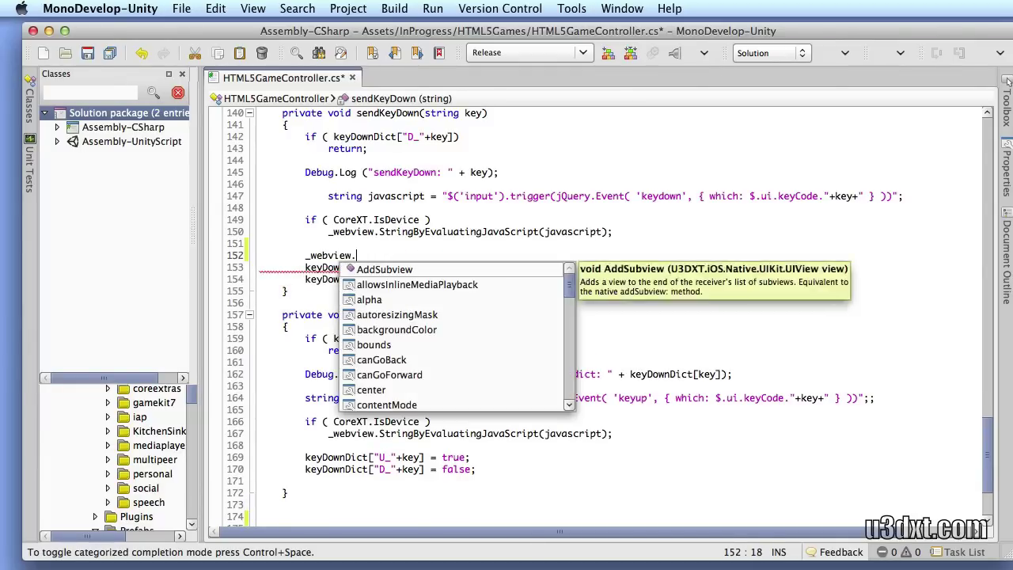
Browse _webview members past Go, LoadRequest and SetNeedsDisplay, then erase the text.
key(Down)
key(Down)
key(Down)
key(Down)
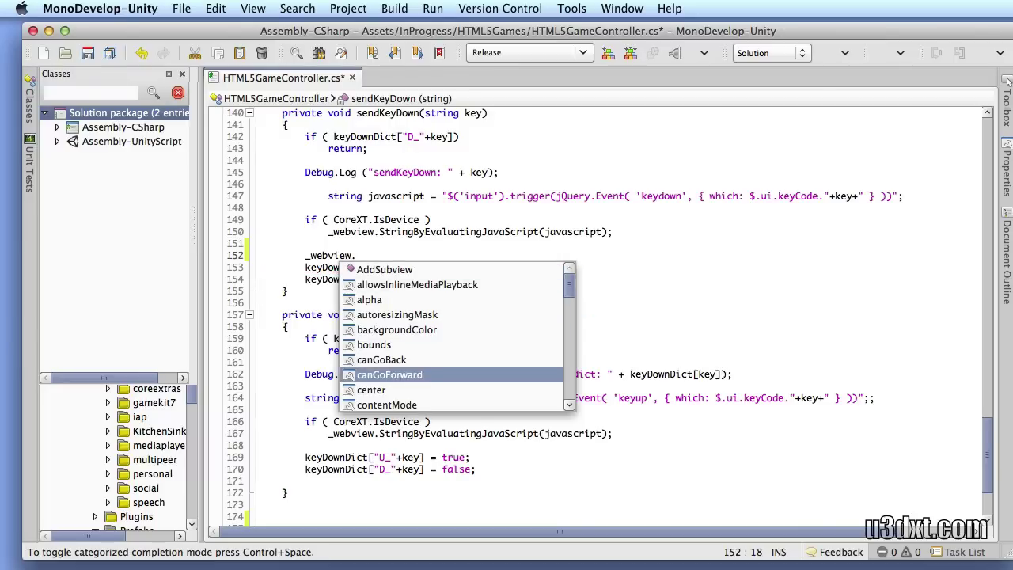
key(Down)
key(Down)
key(Down)
key(Down)
key(Down)
key(Down)
key(Down)
key(Down)
key(Down)
key(Down)
key(Down)
key(Down)
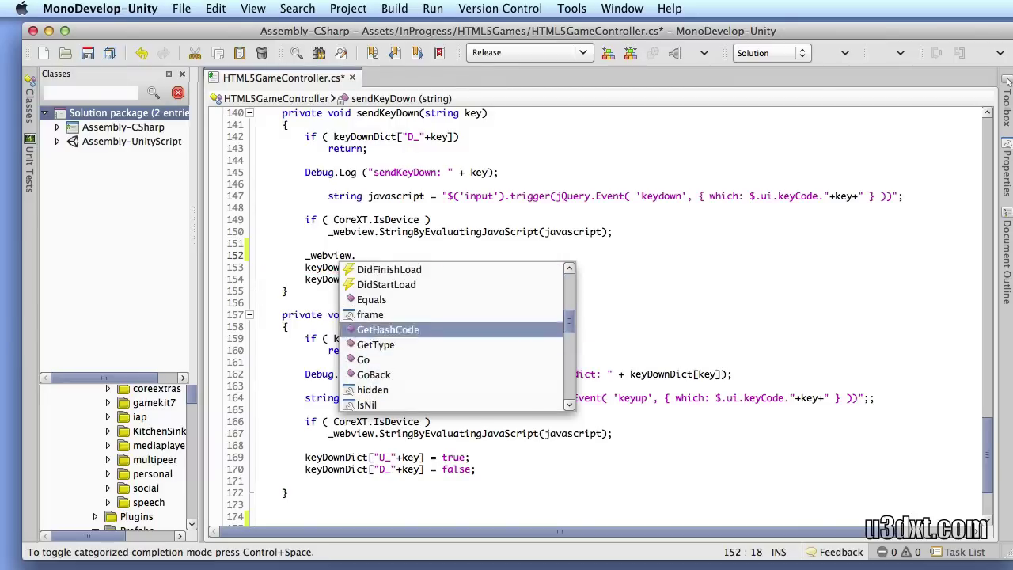
key(Down)
key(Down)
key(Down)
key(Down)
key(Down)
key(Down)
key(Down)
key(Down)
key(Down)
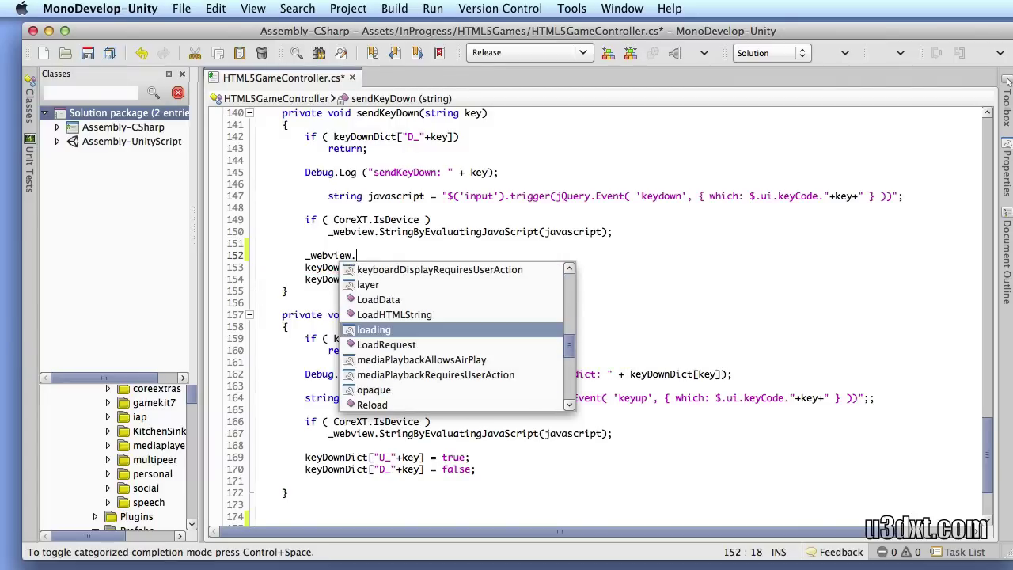
key(Down)
key(Down)
key(Down)
key(Down)
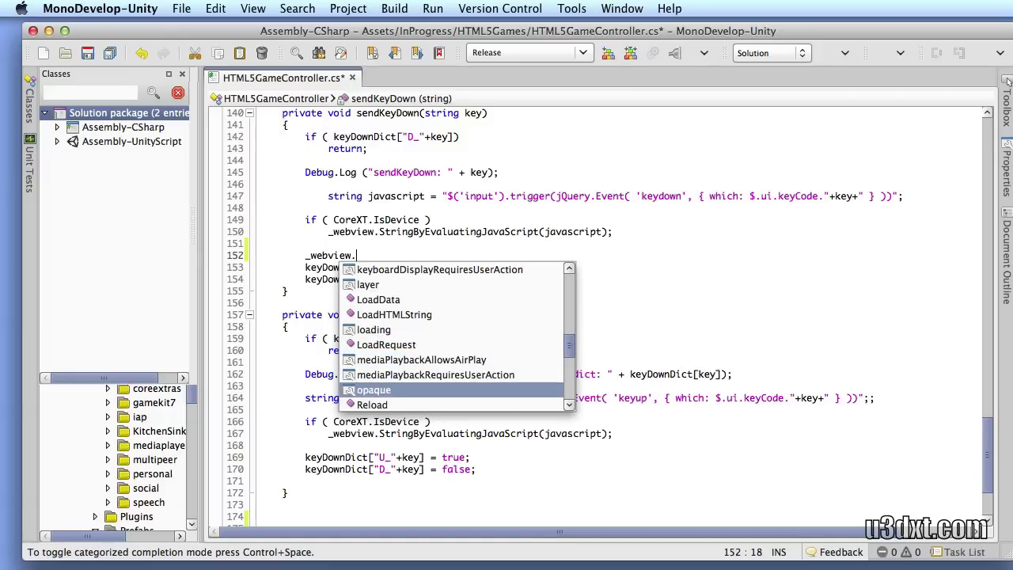
key(Down)
key(Down)
key(Down)
key(Down)
key(Down)
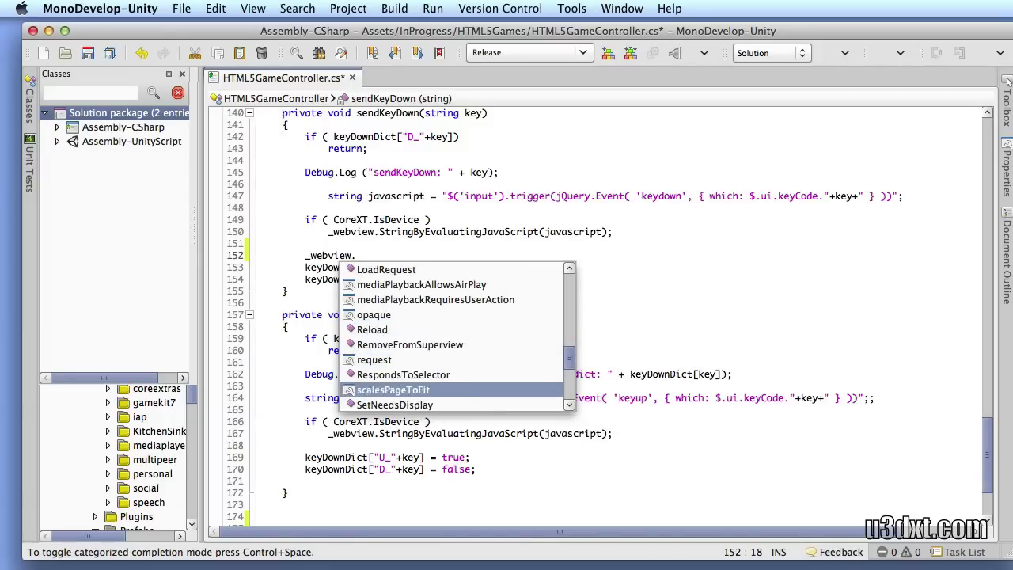
key(Down)
key(Down)
key(Down)
key(Down)
key(Down)
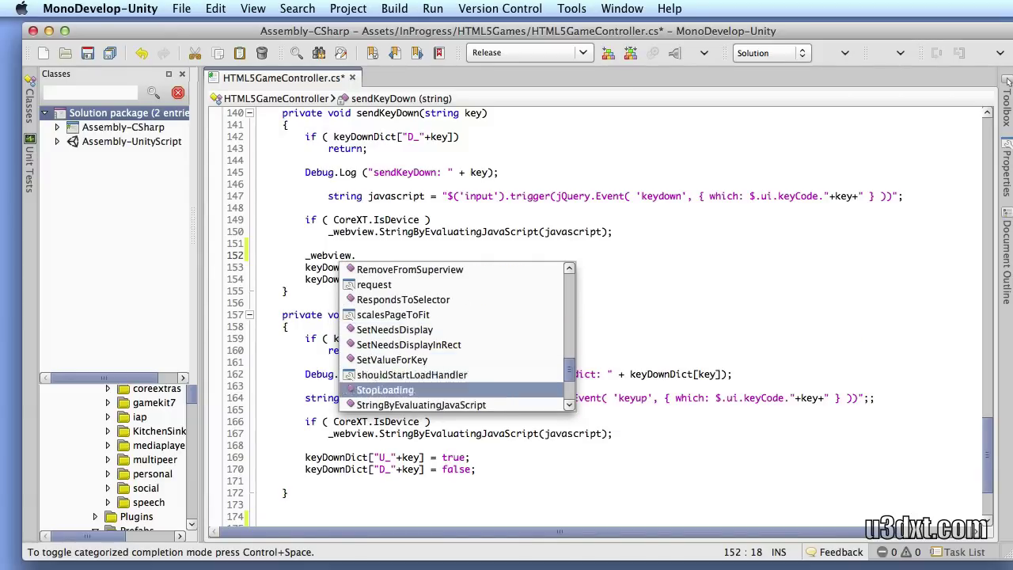
key(Down)
key(Down)
key(Down)
key(Down)
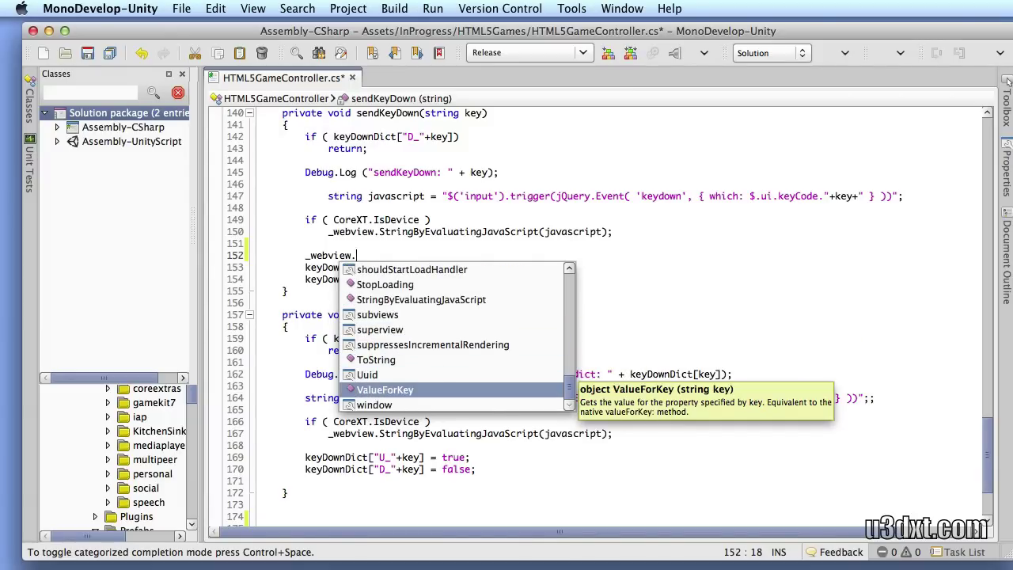
key(BackSpace)
key(BackSpace)
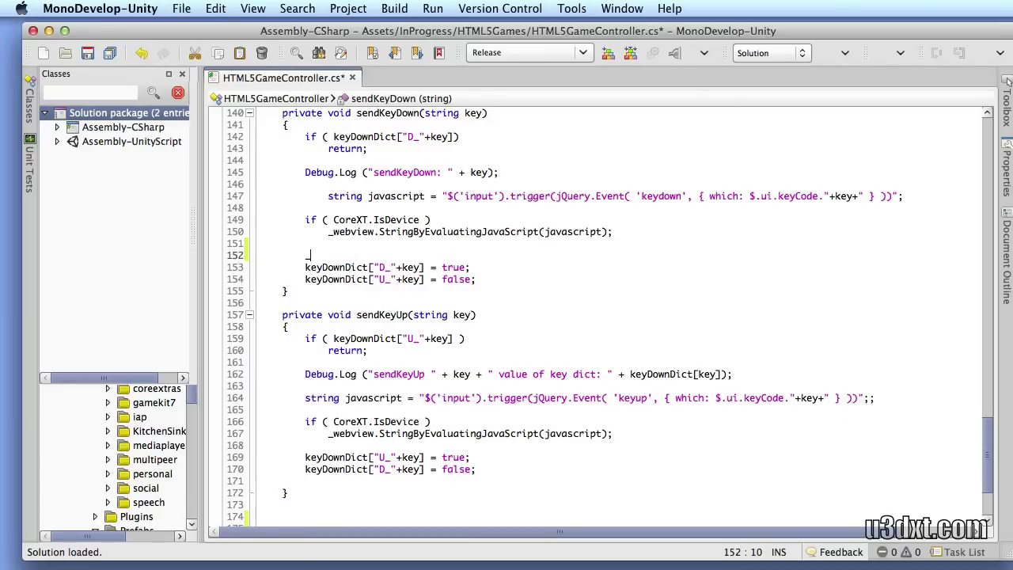
key(BackSpace)
key(BackSpace)
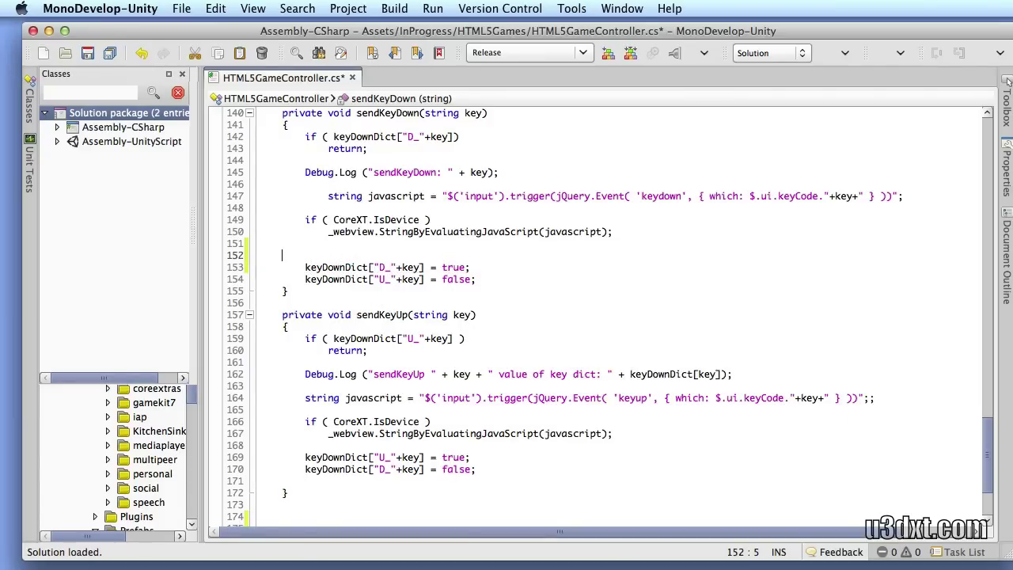